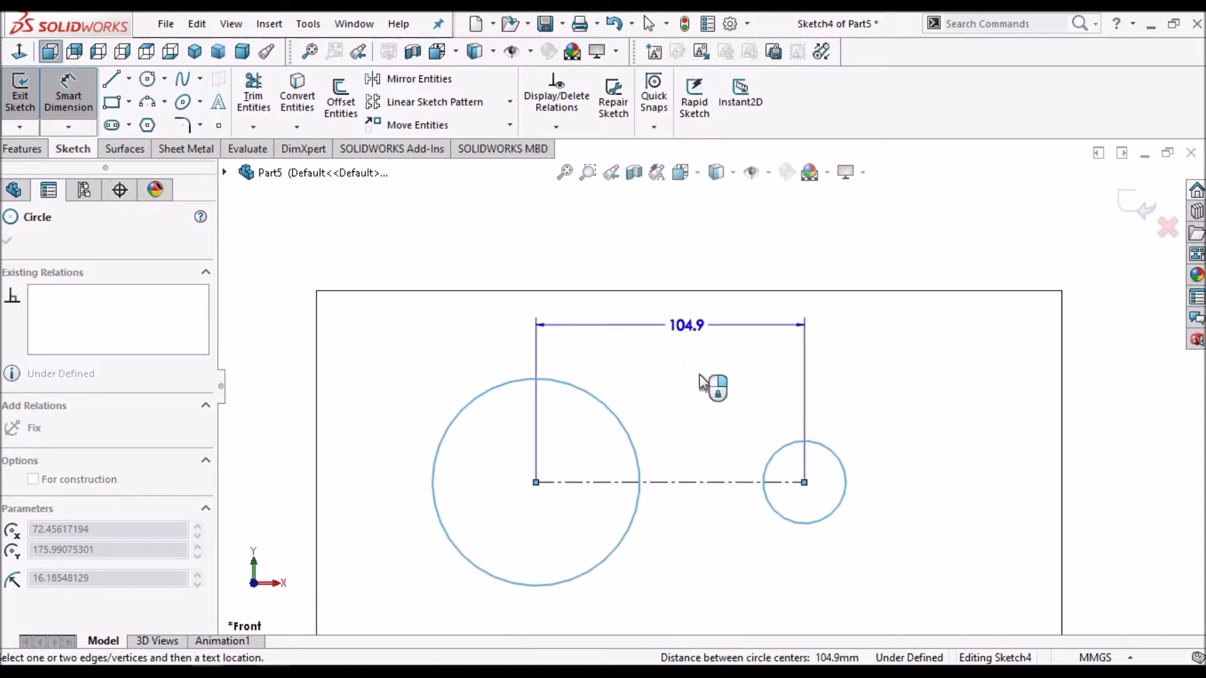
Place the dimension between the two circles above them and set its first and second arc conditions to Min.
click(681, 336)
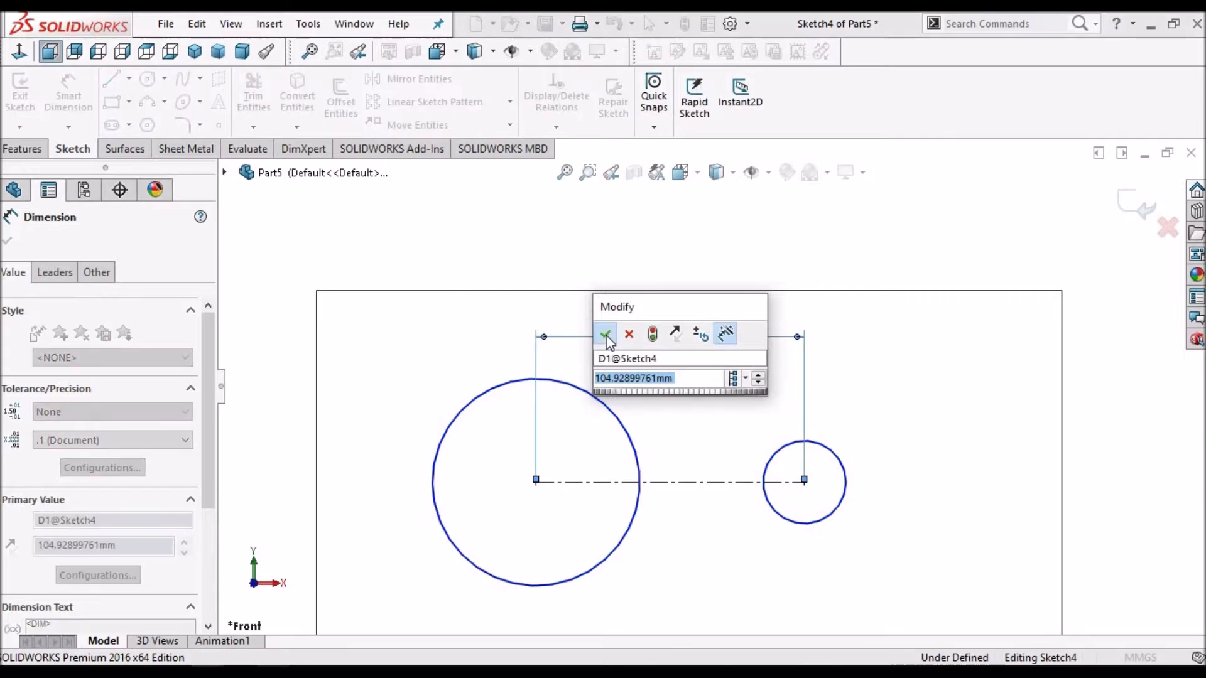
click(604, 336)
click(70, 273)
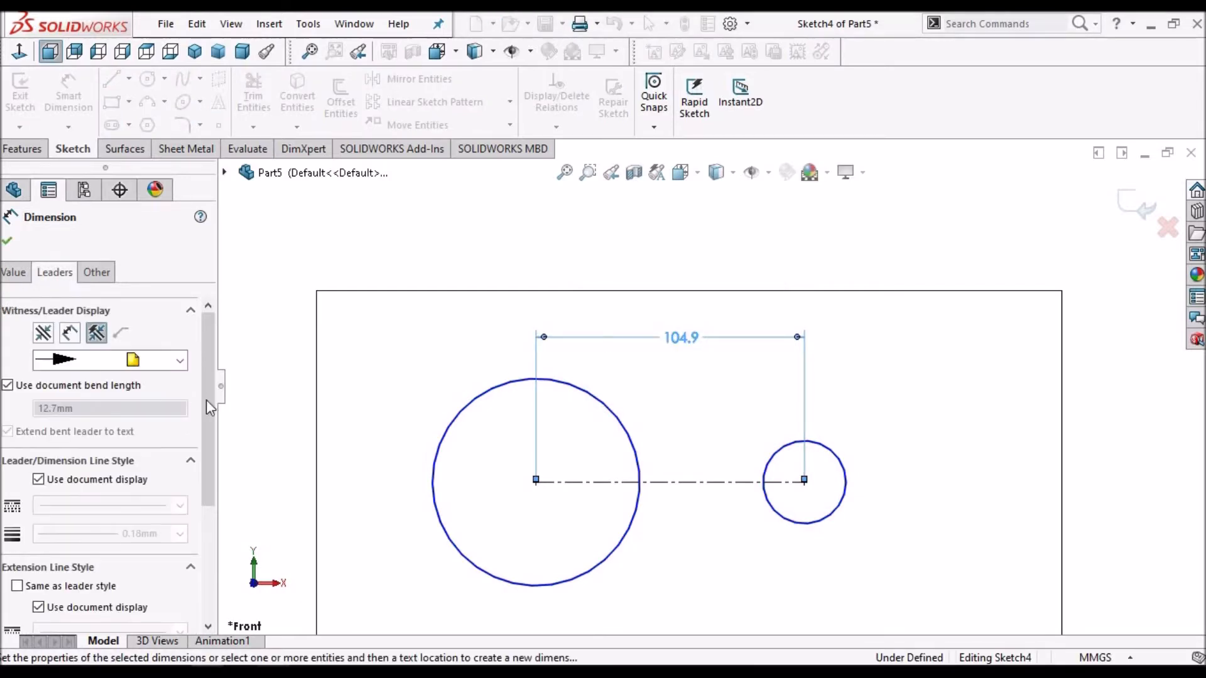
drag(212, 393, 213, 506)
click(84, 559)
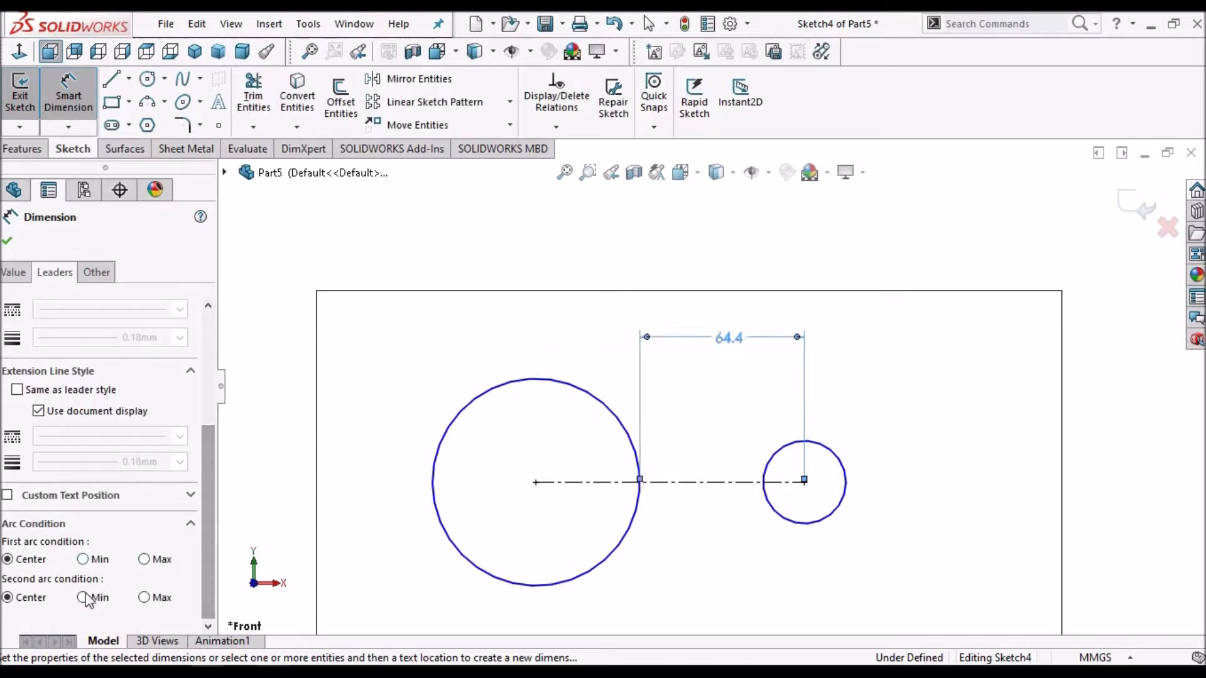
click(83, 598)
click(8, 241)
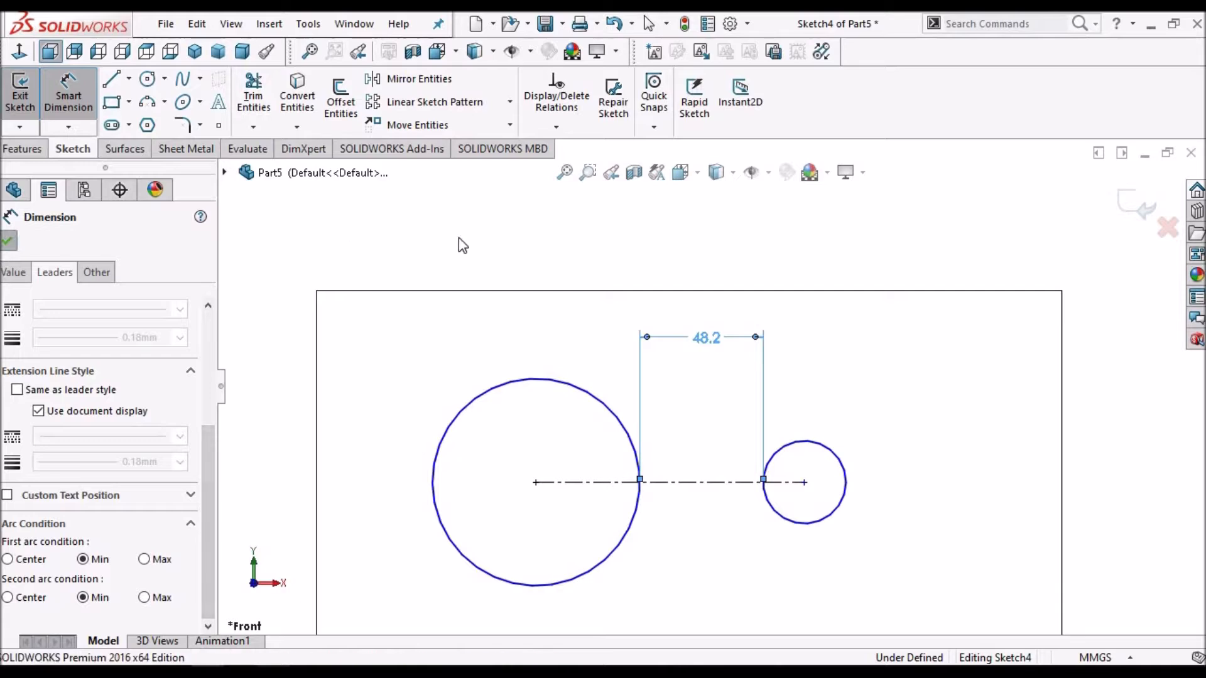
key(Escape)
Add a horizontal dimension between the two circles below them and set both of its arc conditions to Max.
scroll(501, 337, up, 7)
scroll(797, 422, down, 4)
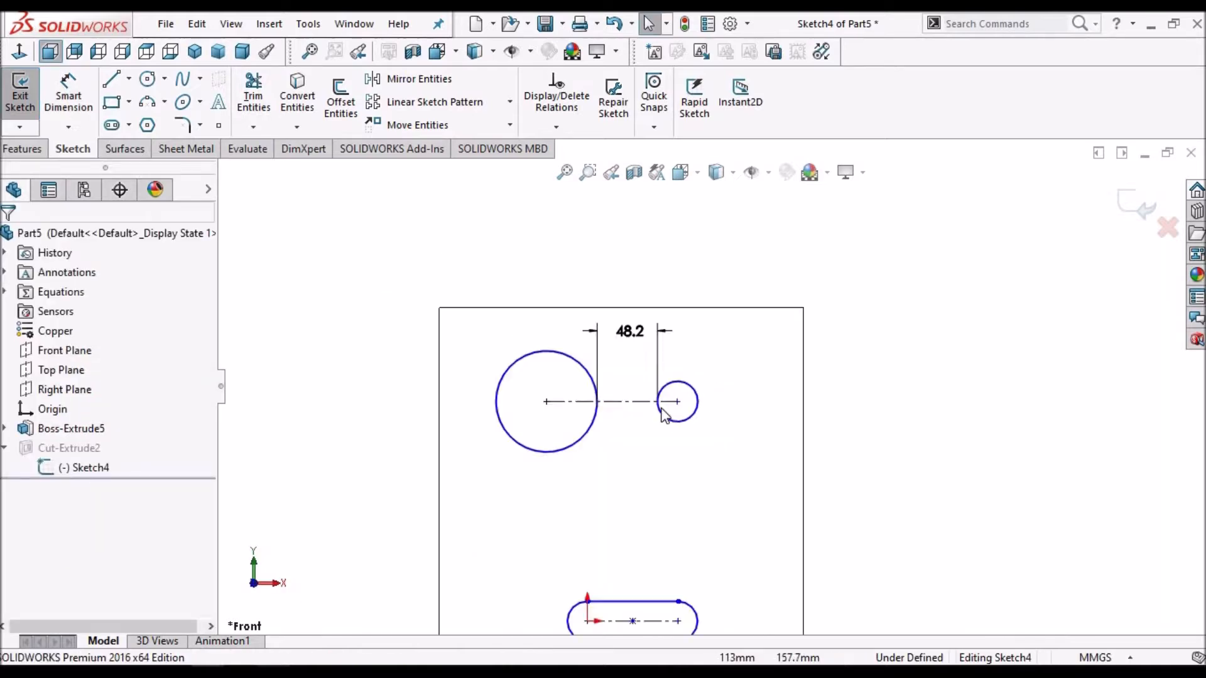
scroll(703, 384, down, 3)
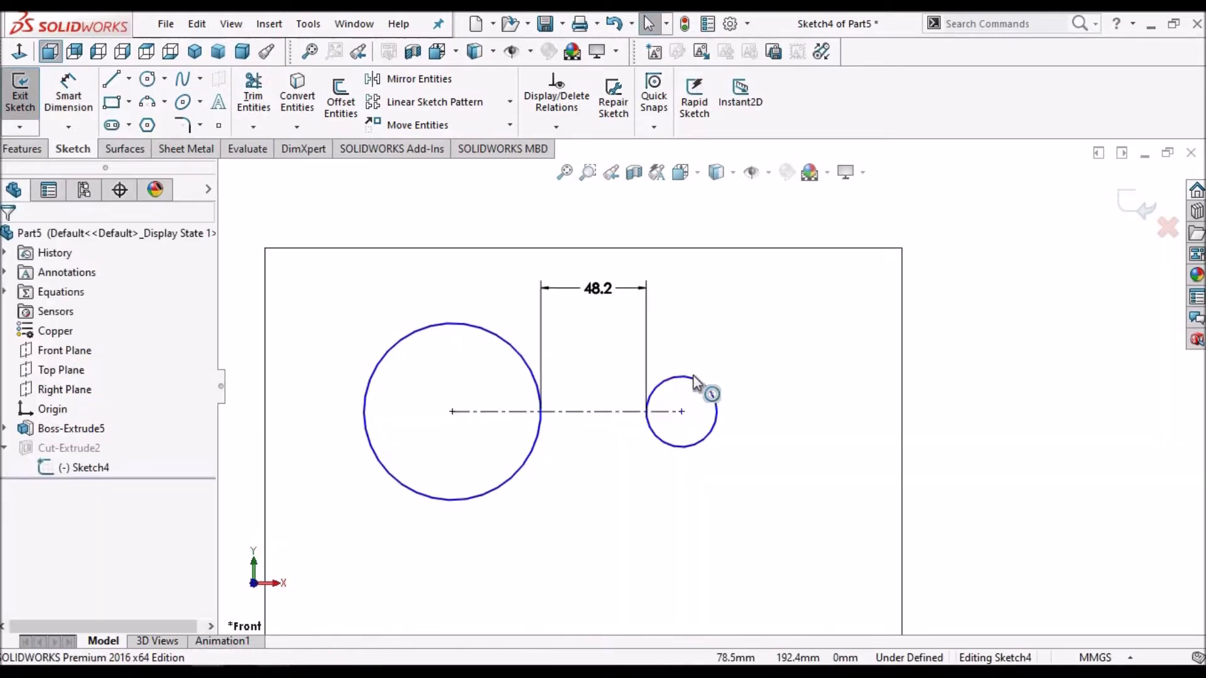
click(68, 92)
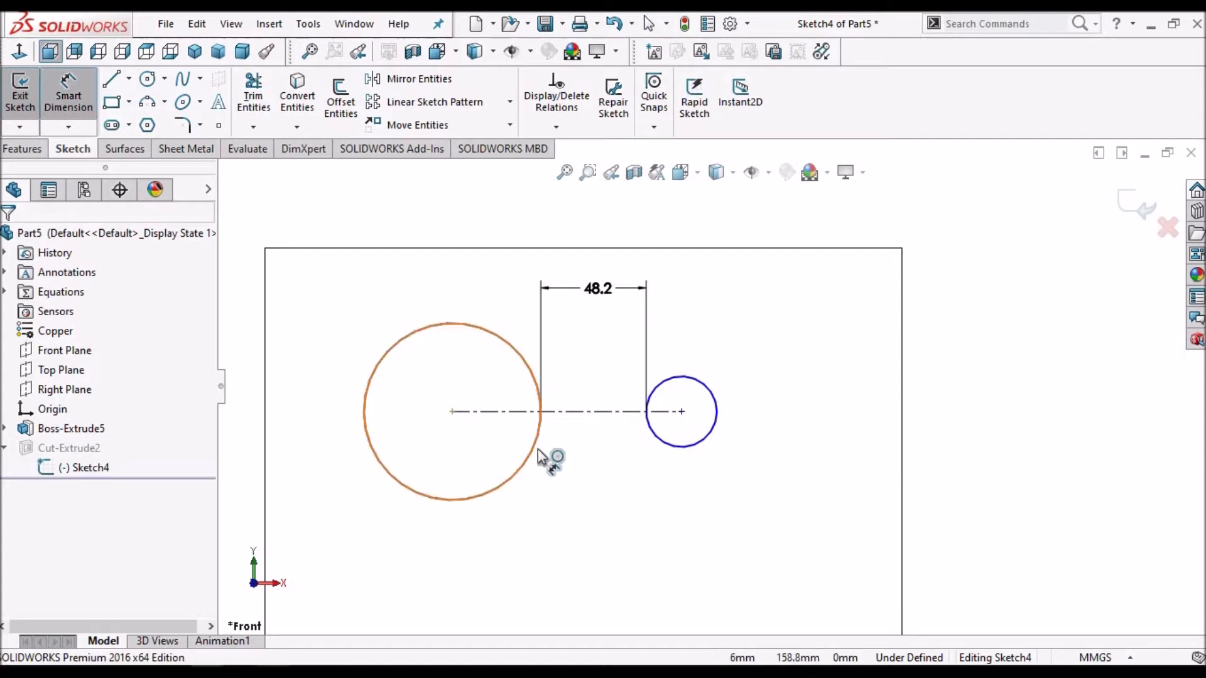
click(688, 448)
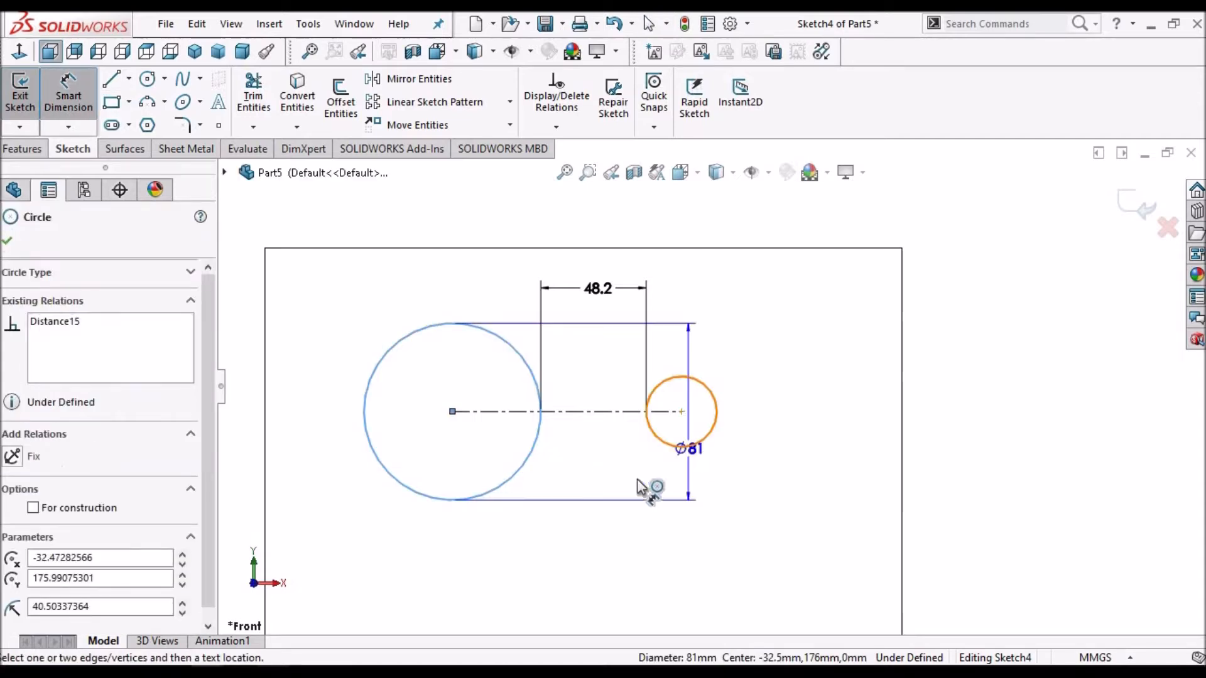
click(578, 554)
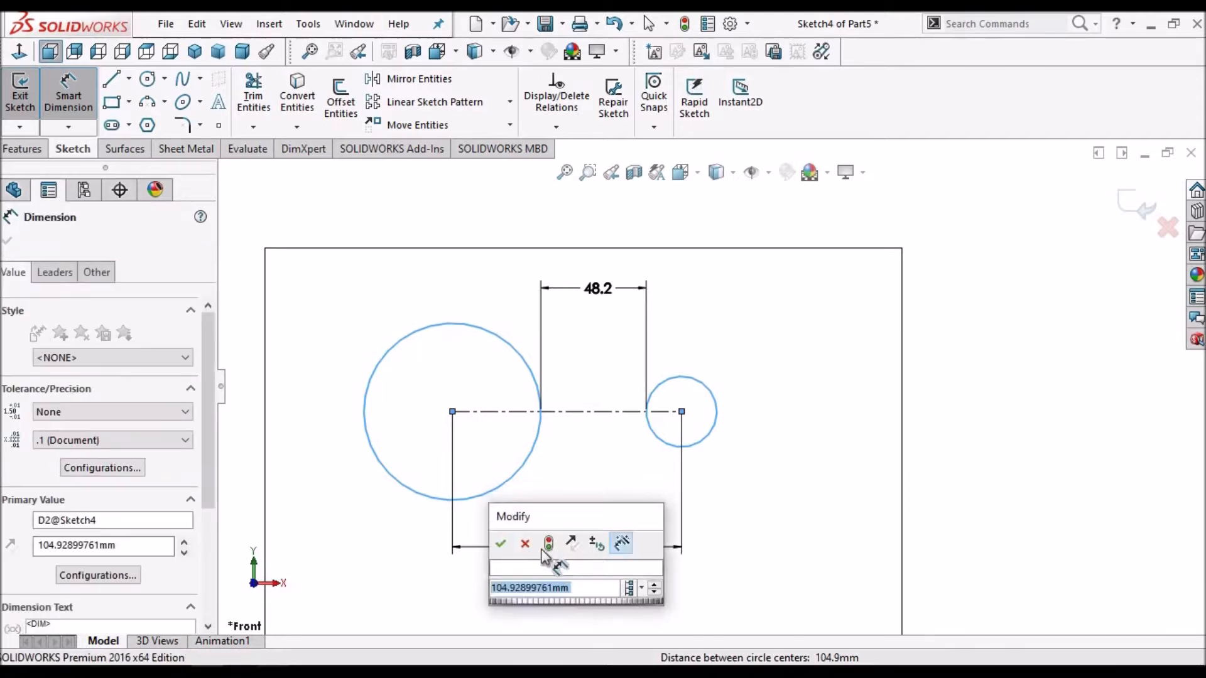
click(501, 545)
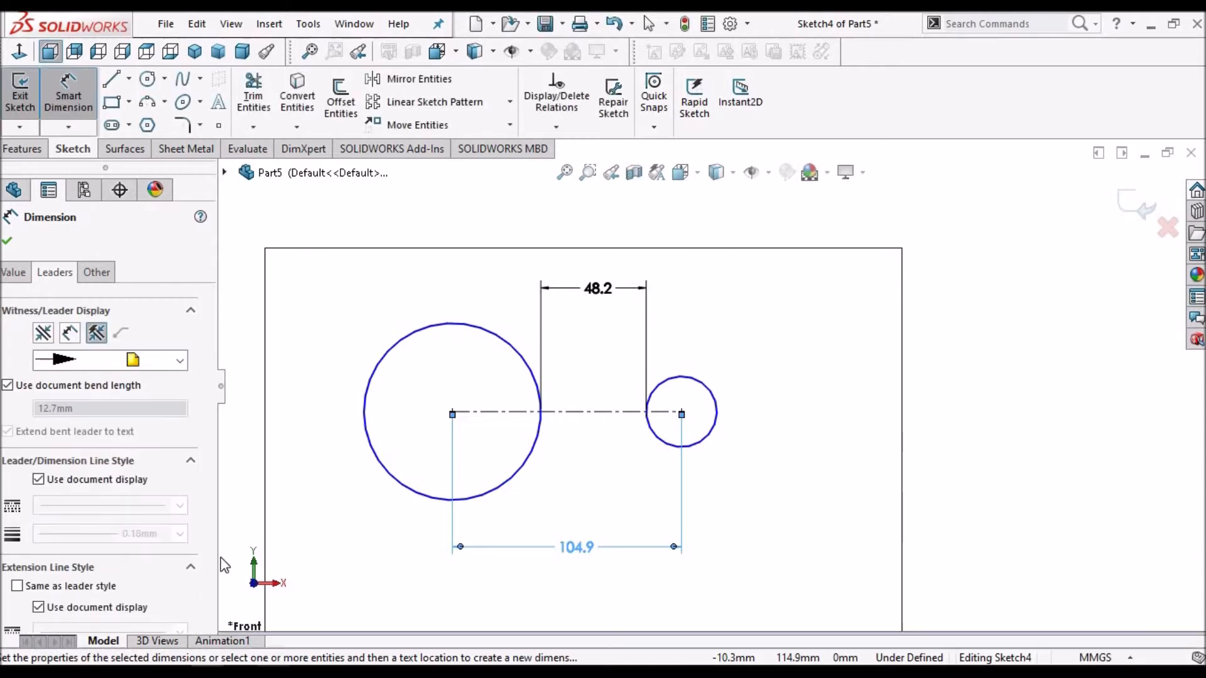
scroll(213, 533, down, 5)
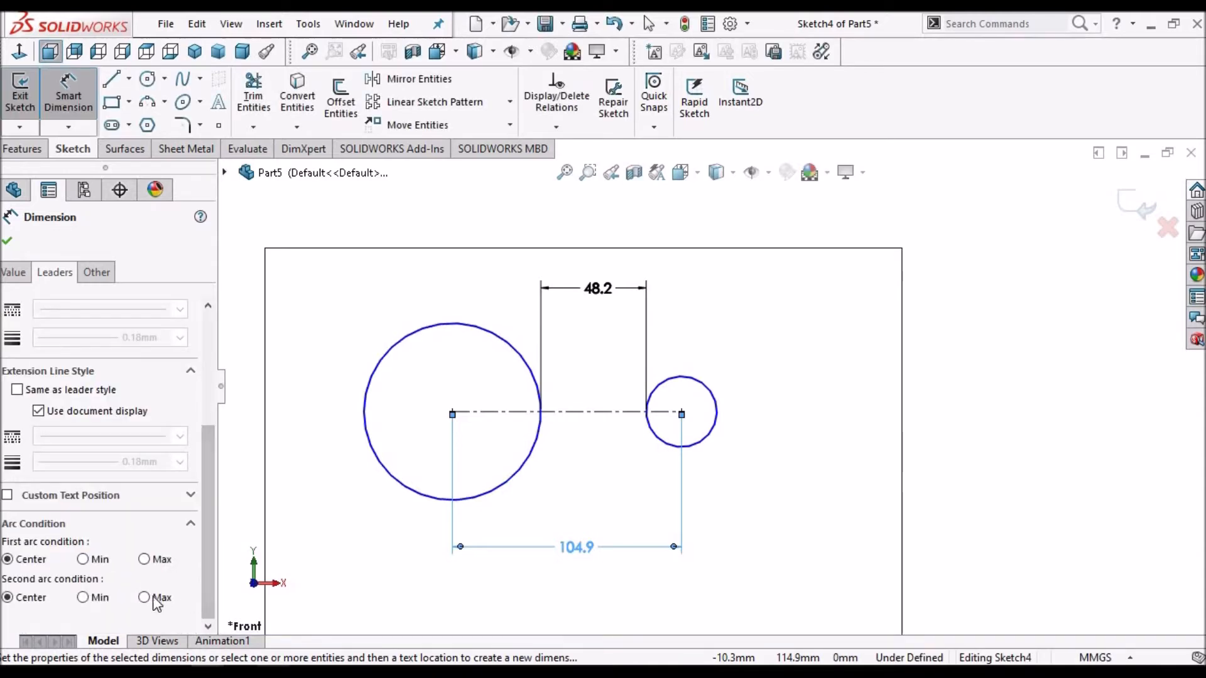
click(145, 598)
click(144, 559)
key(Escape)
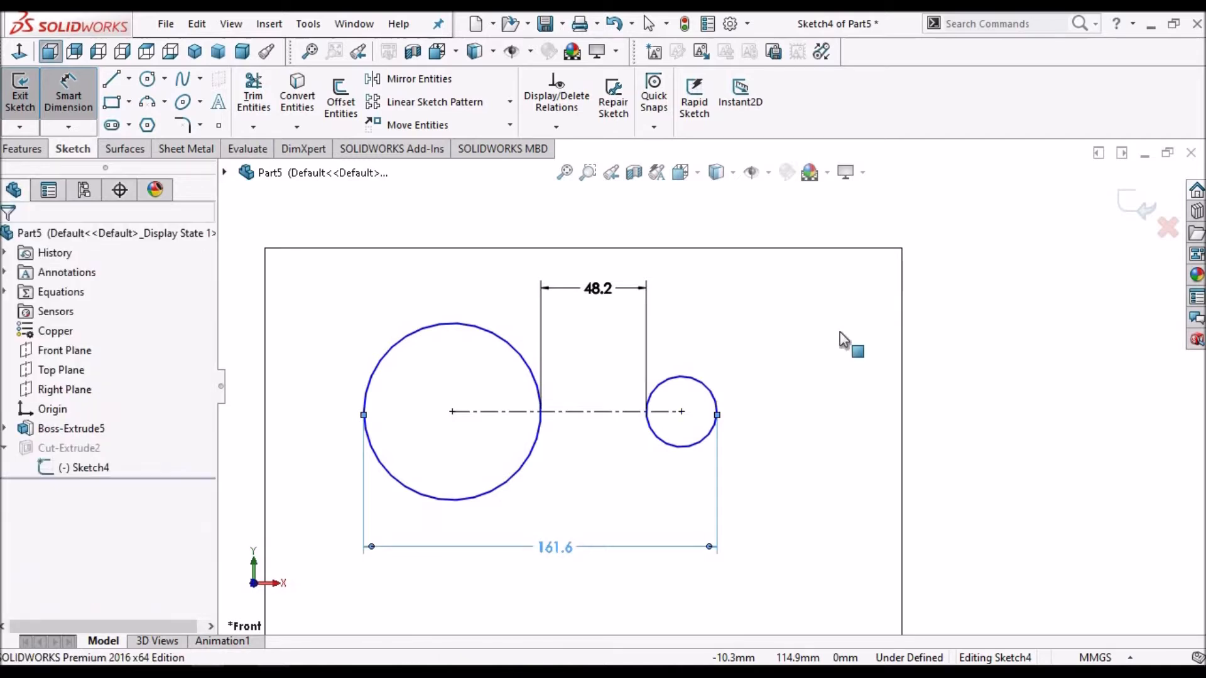
Add a centre-to-centre dimension between the two circles below them and make it driven.
scroll(839, 331, up, 1)
scroll(792, 427, up, 3)
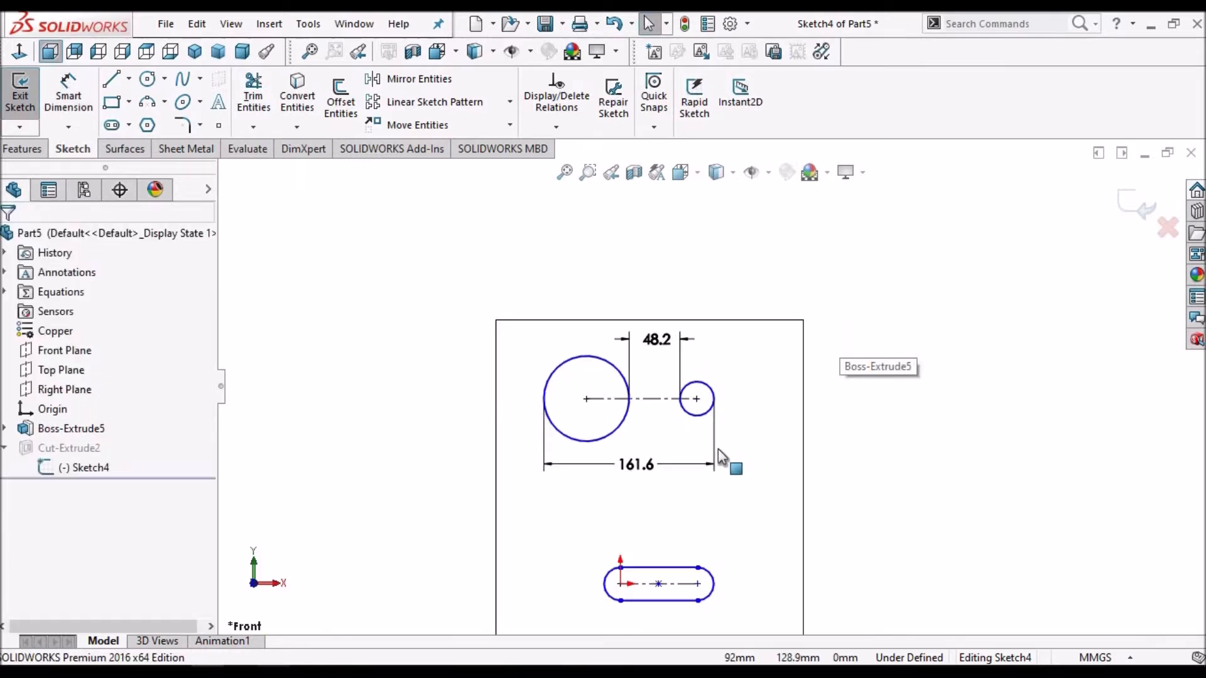
scroll(718, 448, down, 2)
click(69, 101)
click(690, 348)
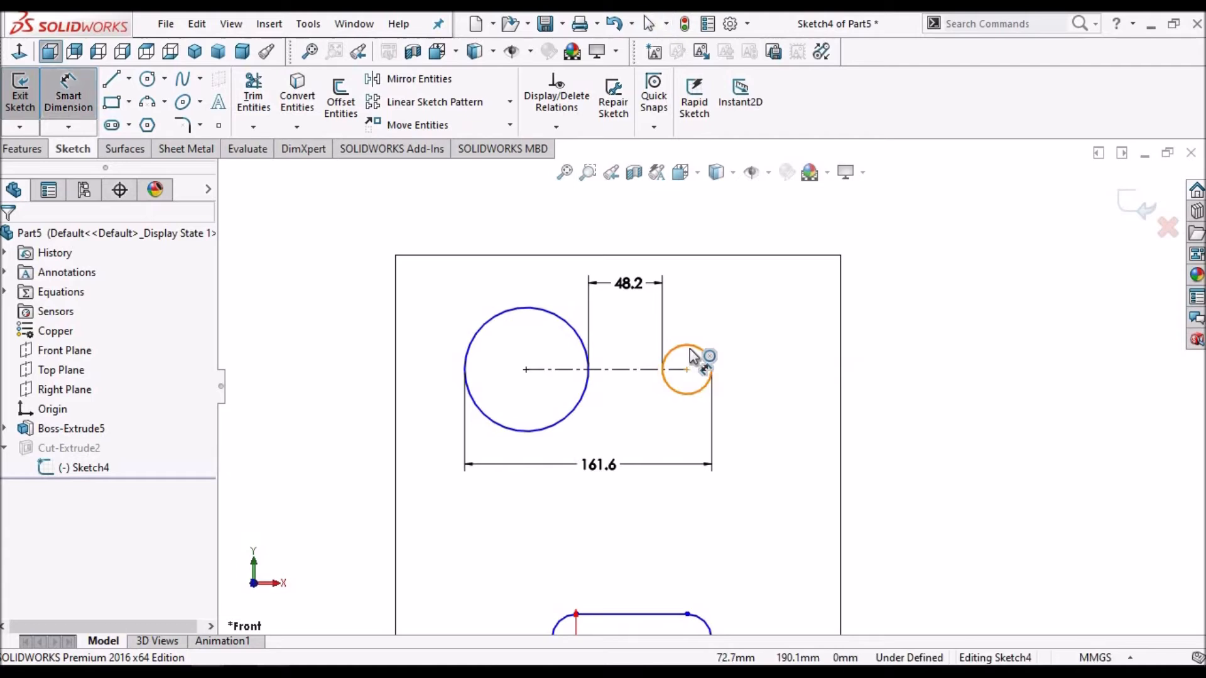
click(557, 316)
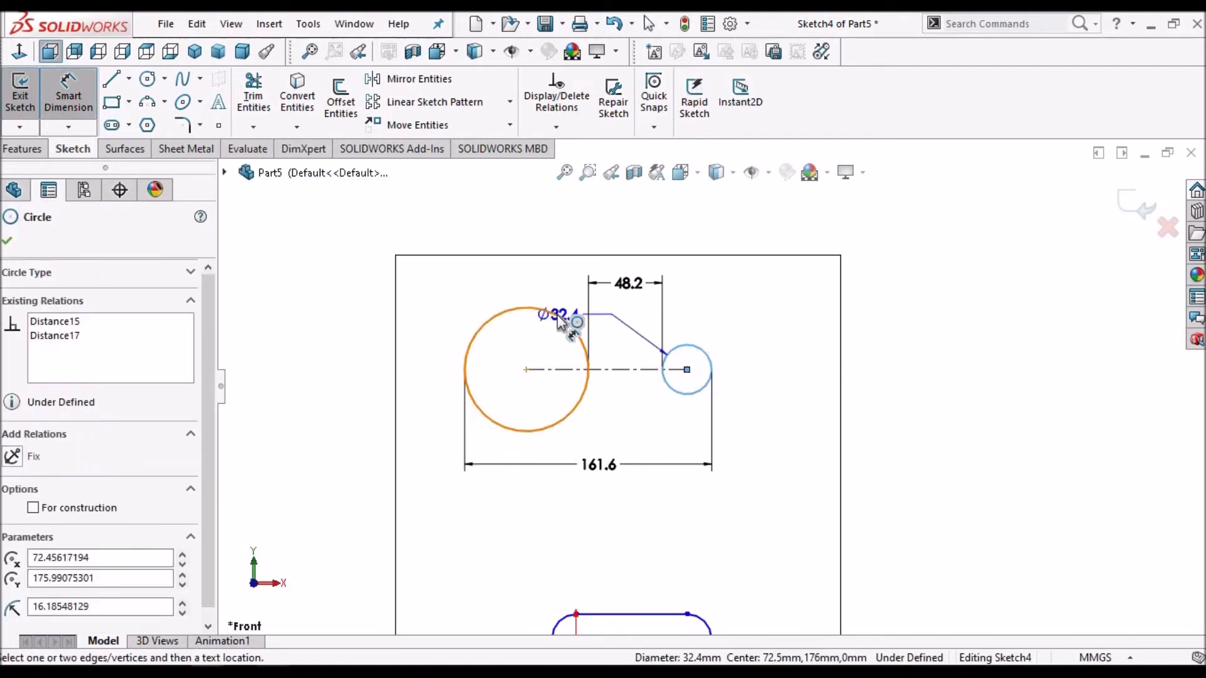
scroll(579, 250, down, 2)
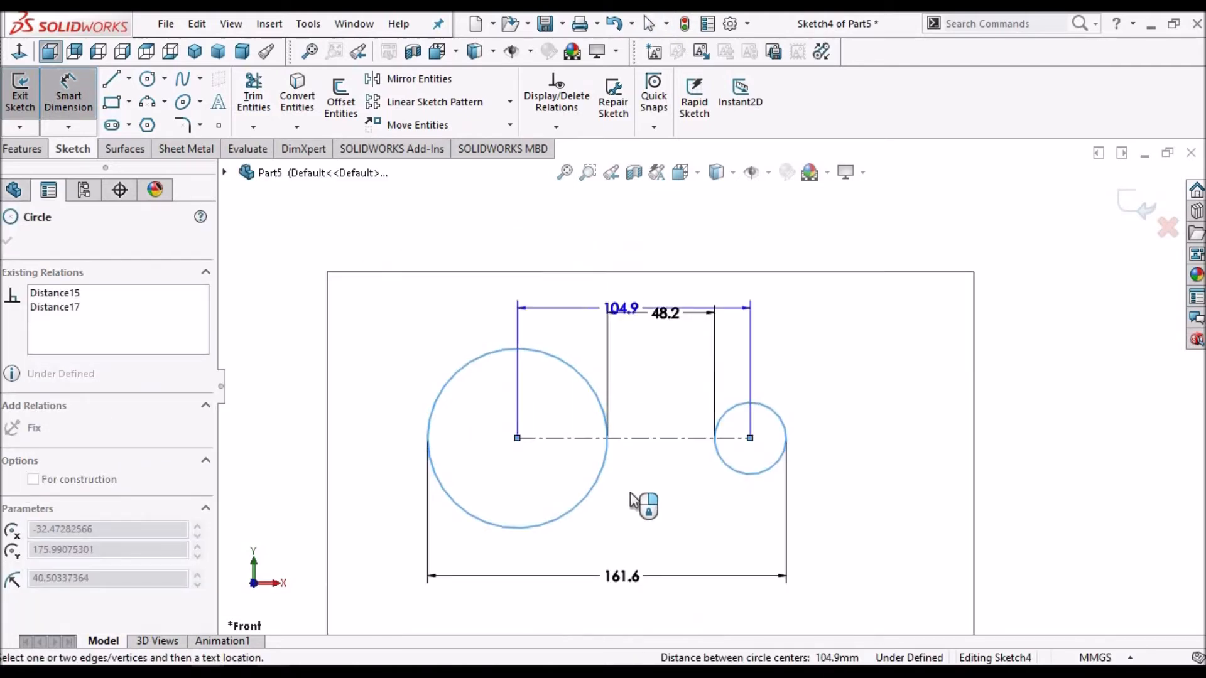
click(621, 534)
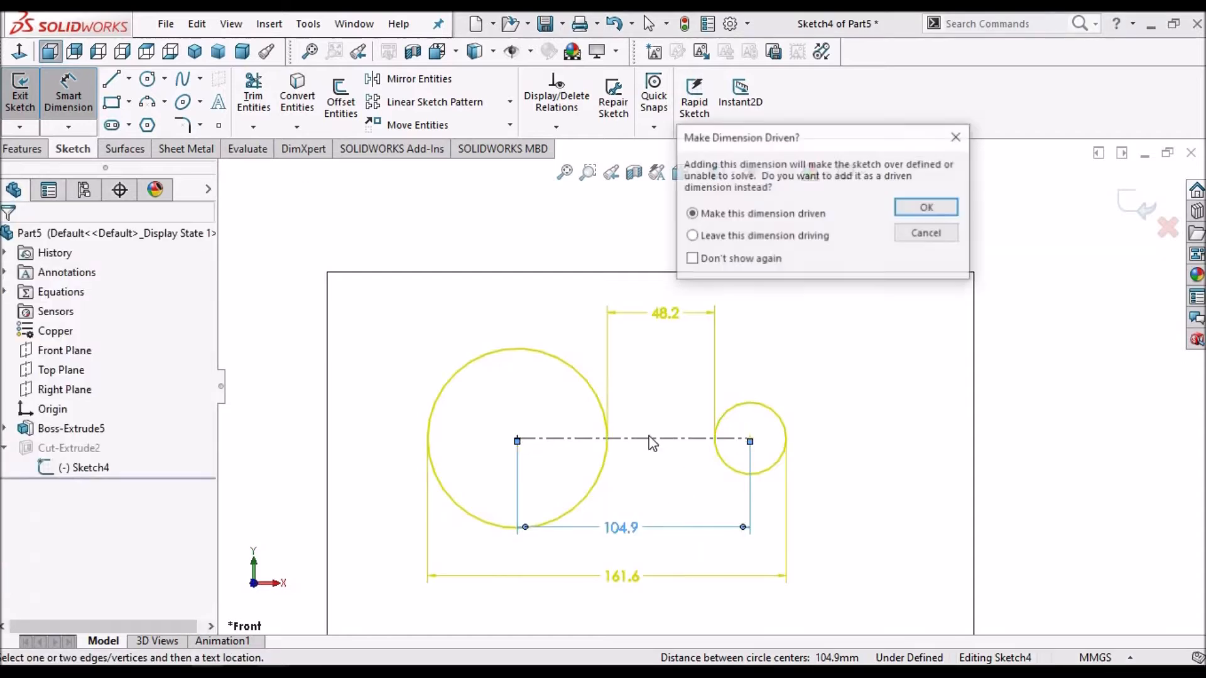
key(Return)
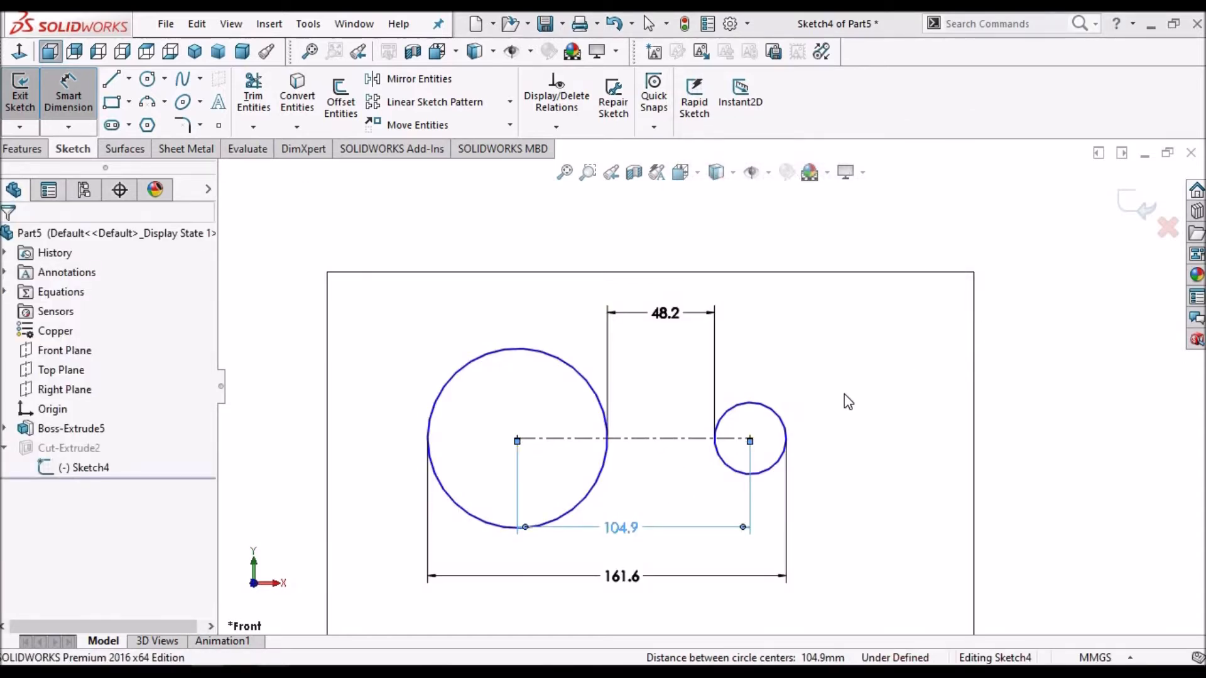
click(697, 512)
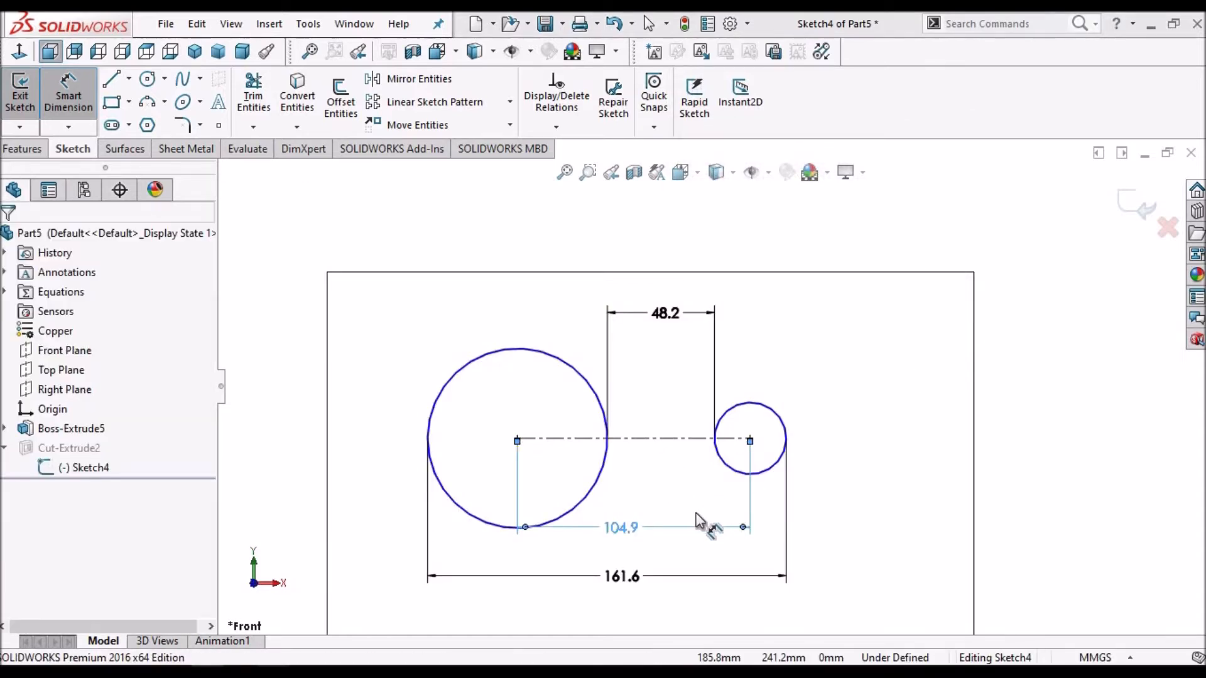
Move the overall and centre-to-centre dimensions of the circles lower to space them apart.
scroll(689, 487, up, 5)
scroll(688, 489, down, 5)
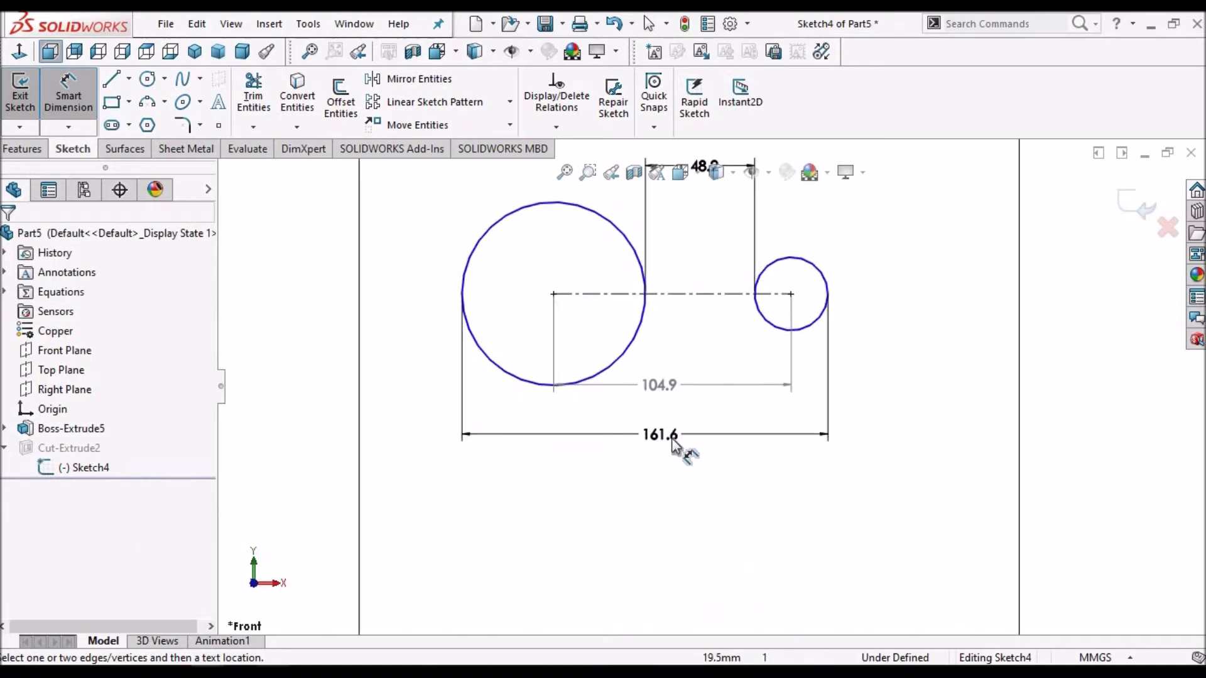
drag(672, 484, 672, 490)
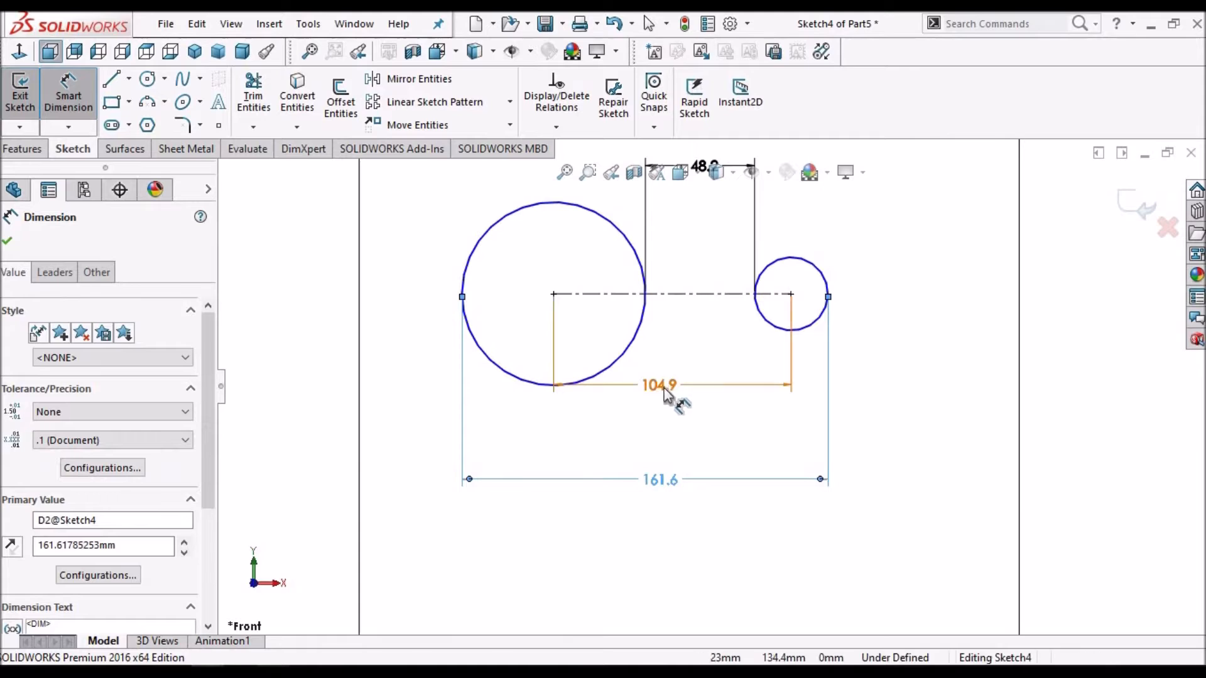
drag(663, 386, 671, 429)
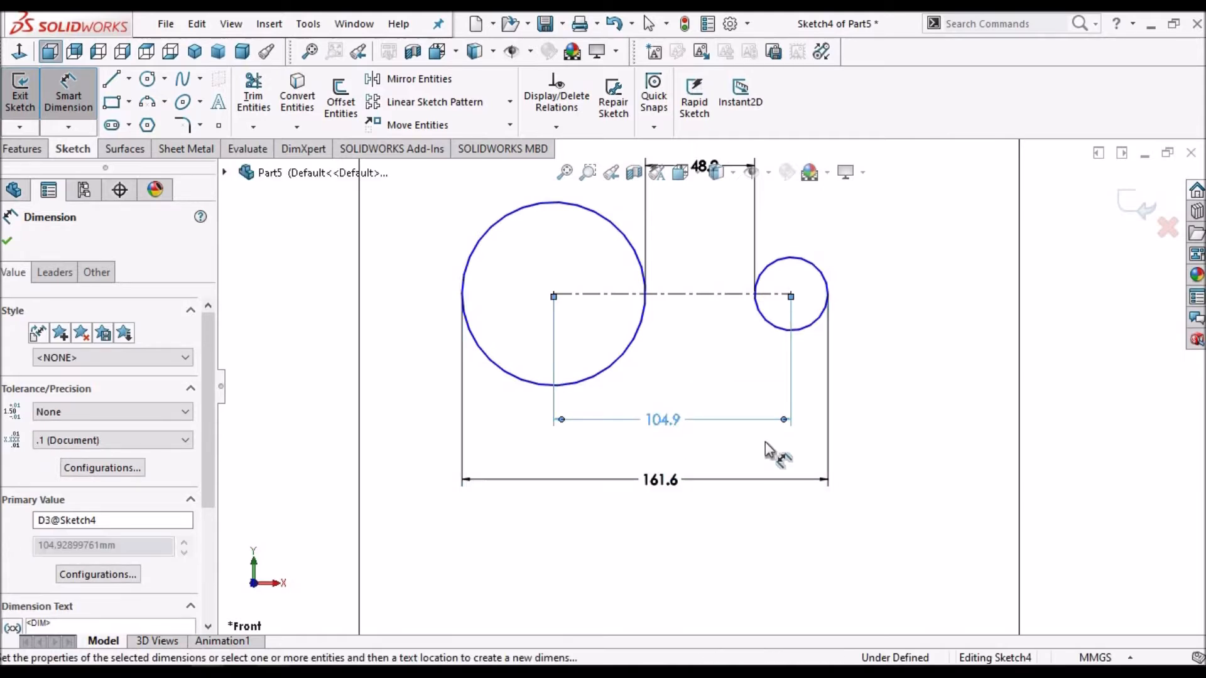
key(f)
click(948, 434)
Dimension the slot's length above it, with the first arc condition set to Min and the second to Max.
scroll(940, 451, up, 4)
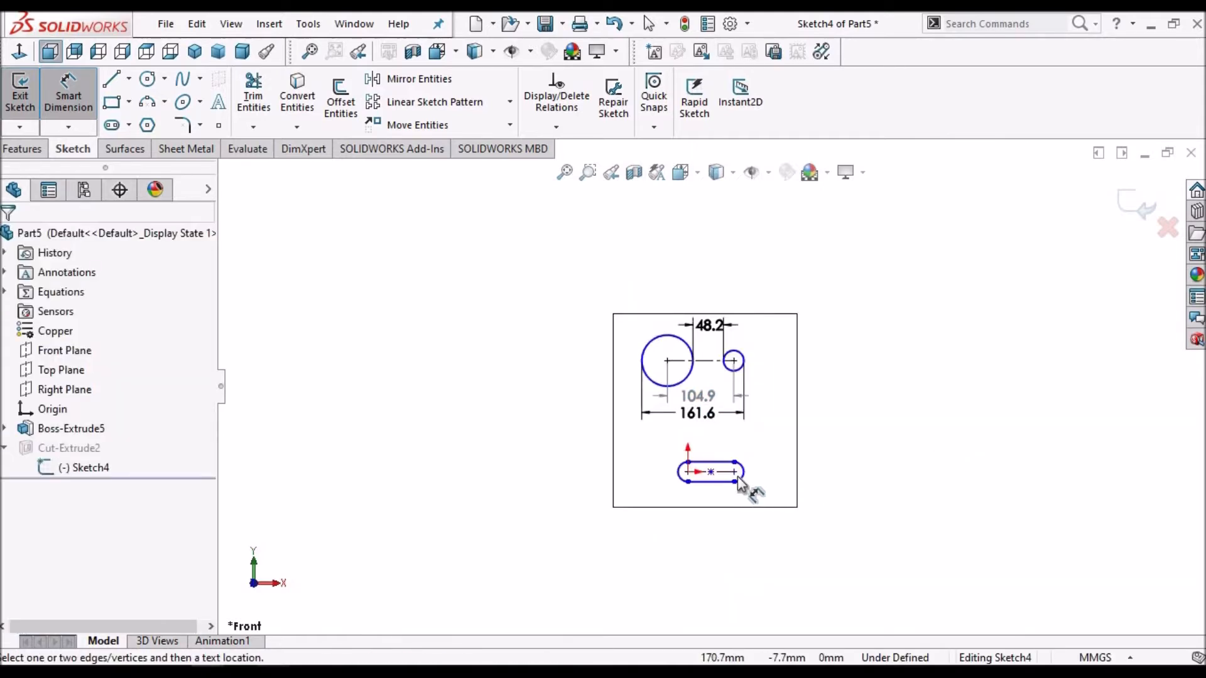
scroll(740, 481, down, 6)
scroll(748, 422, down, 1)
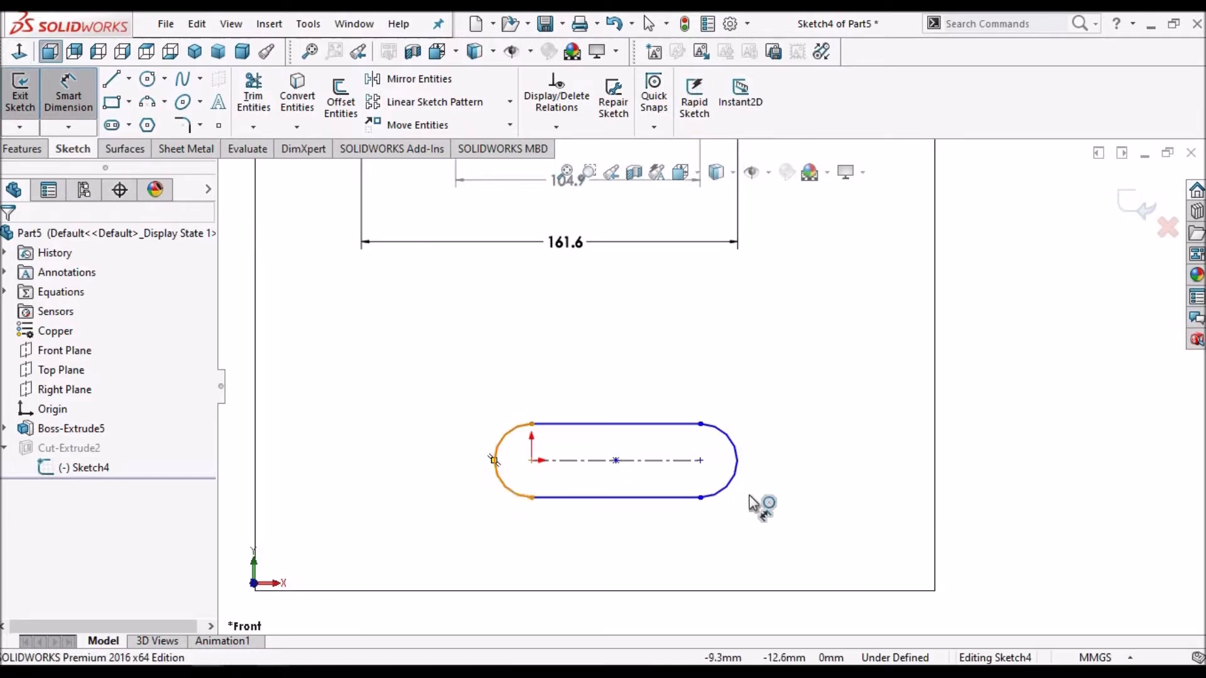
click(738, 462)
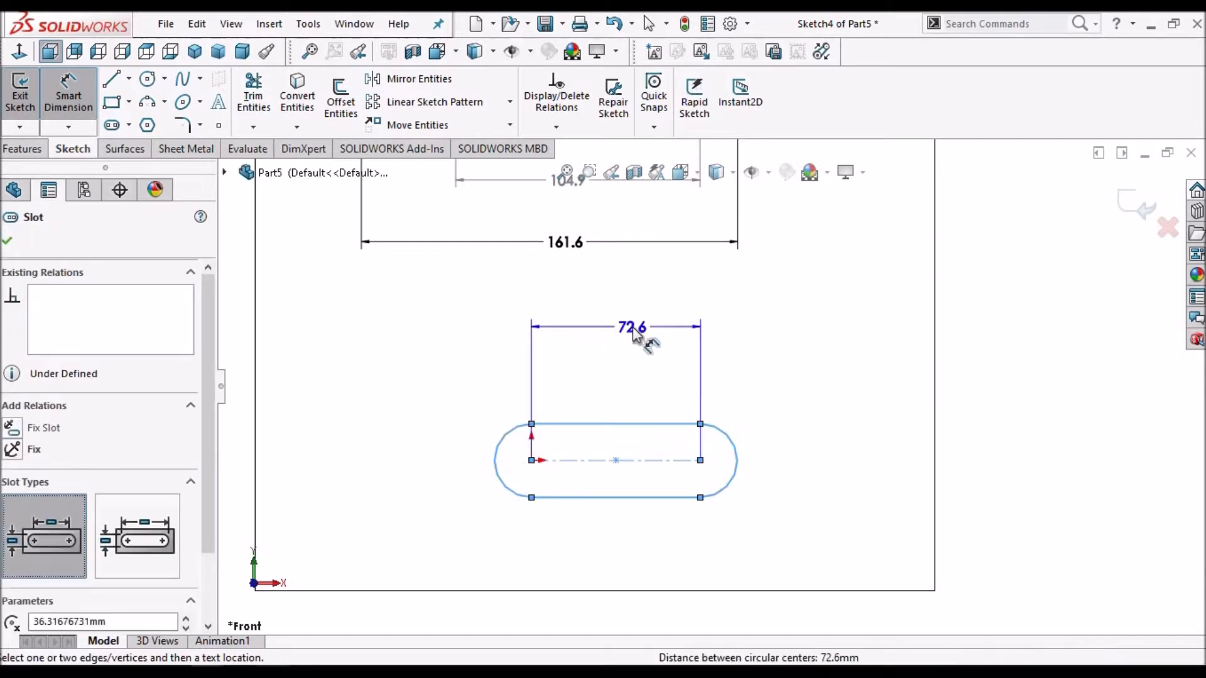
click(650, 349)
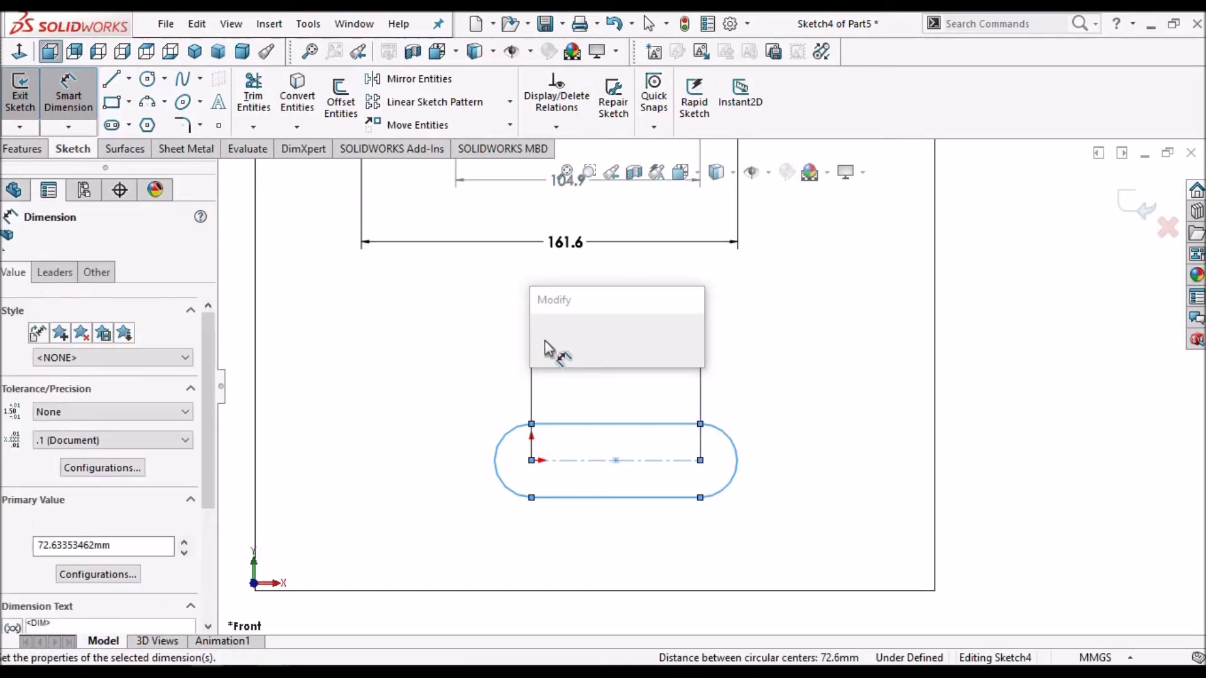
click(543, 339)
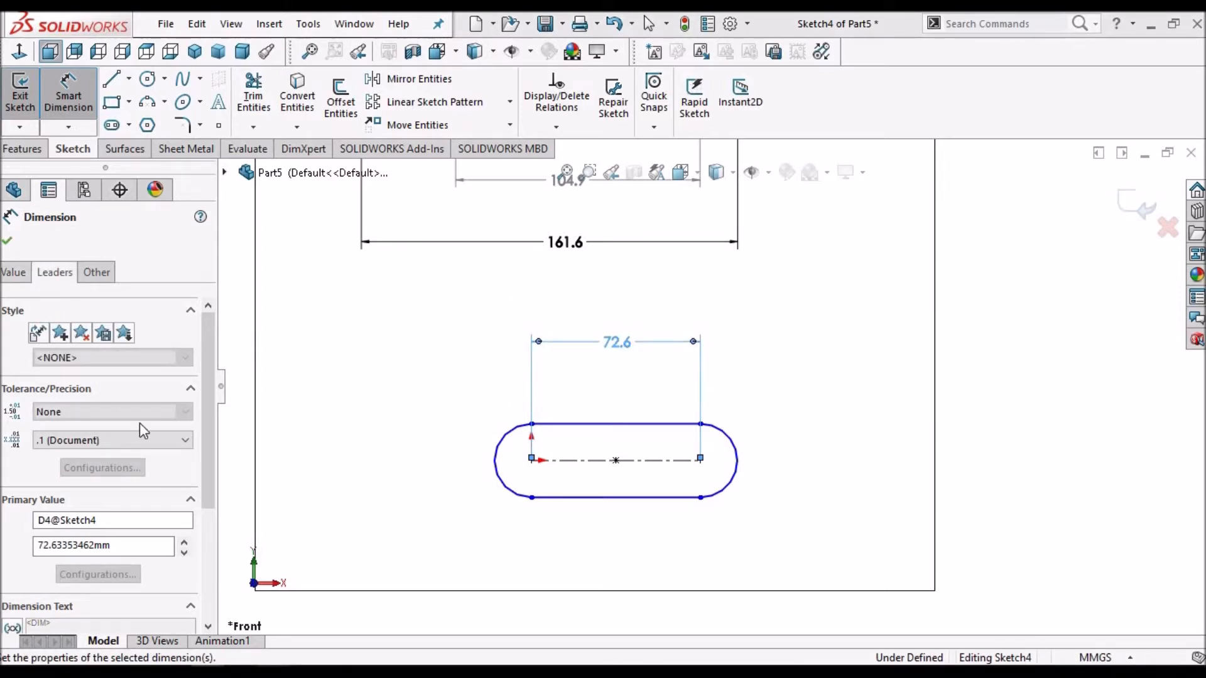
drag(210, 436, 224, 593)
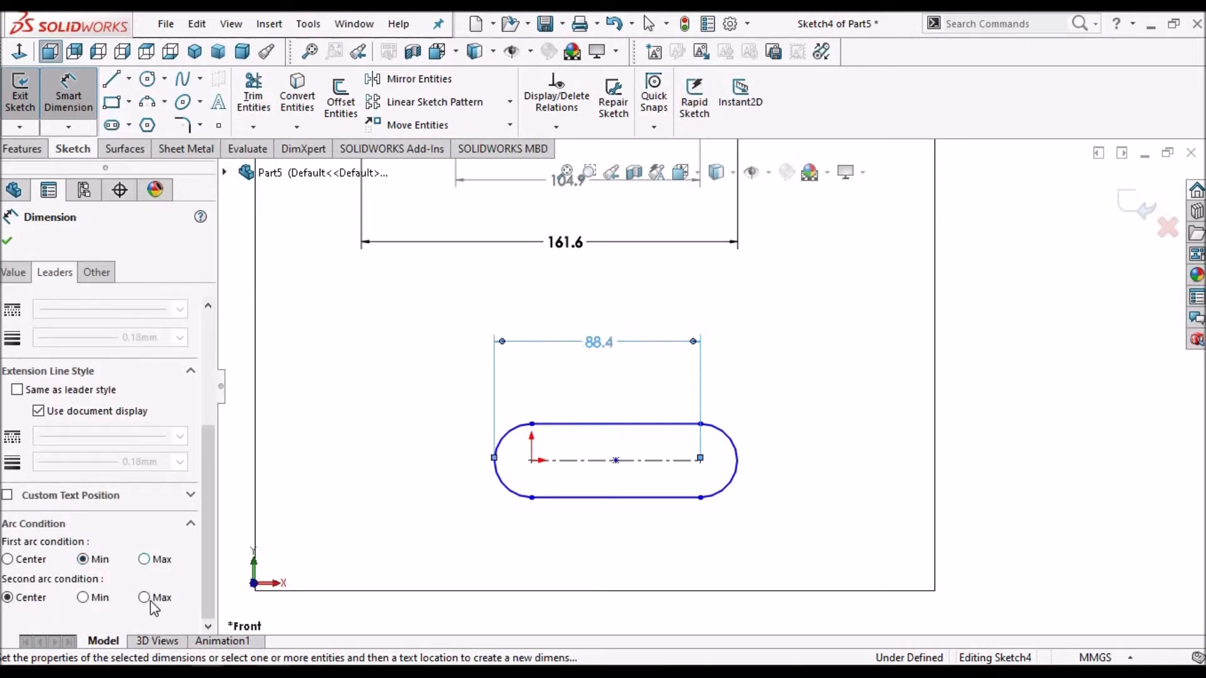
click(13, 242)
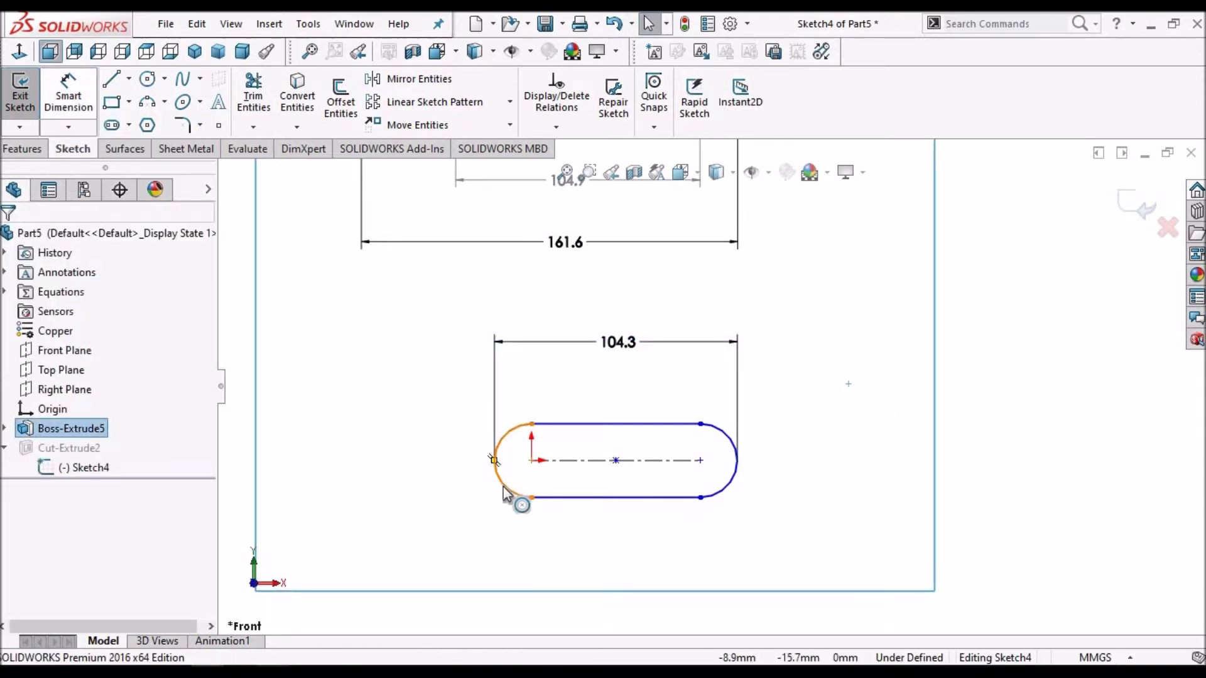
Dimension the distance between the slot's two end-arc centres, placing the dimension below the slot.
click(494, 460)
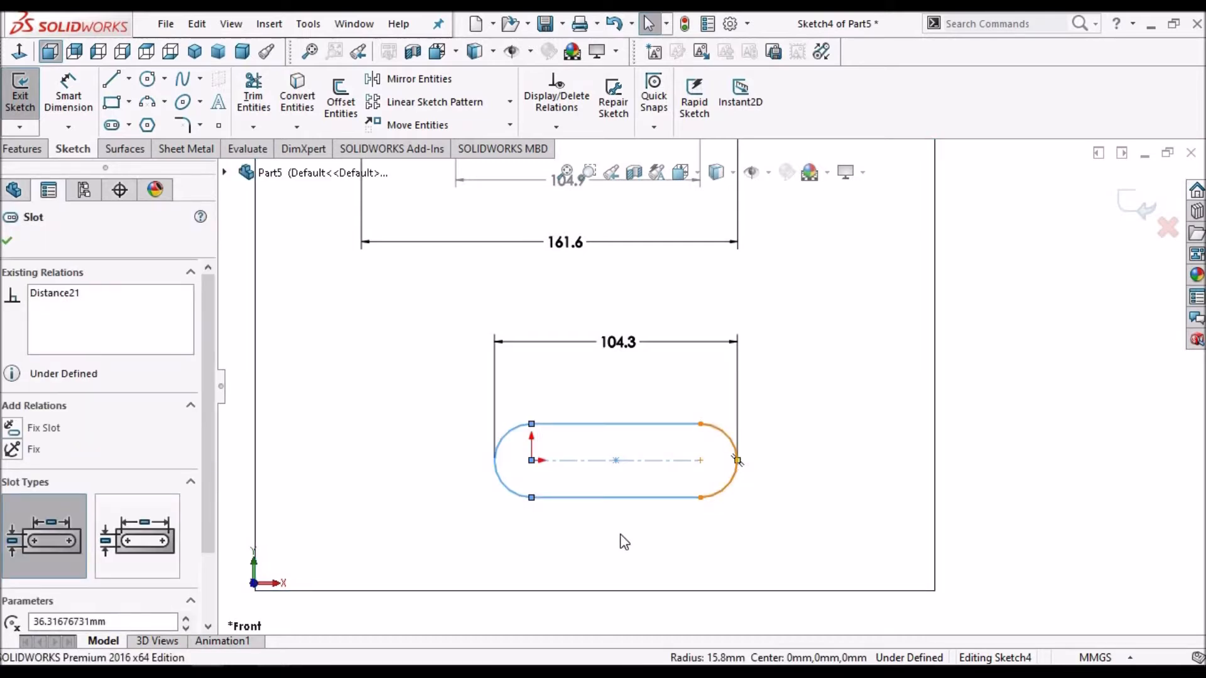
scroll(627, 526, up, 2)
click(63, 81)
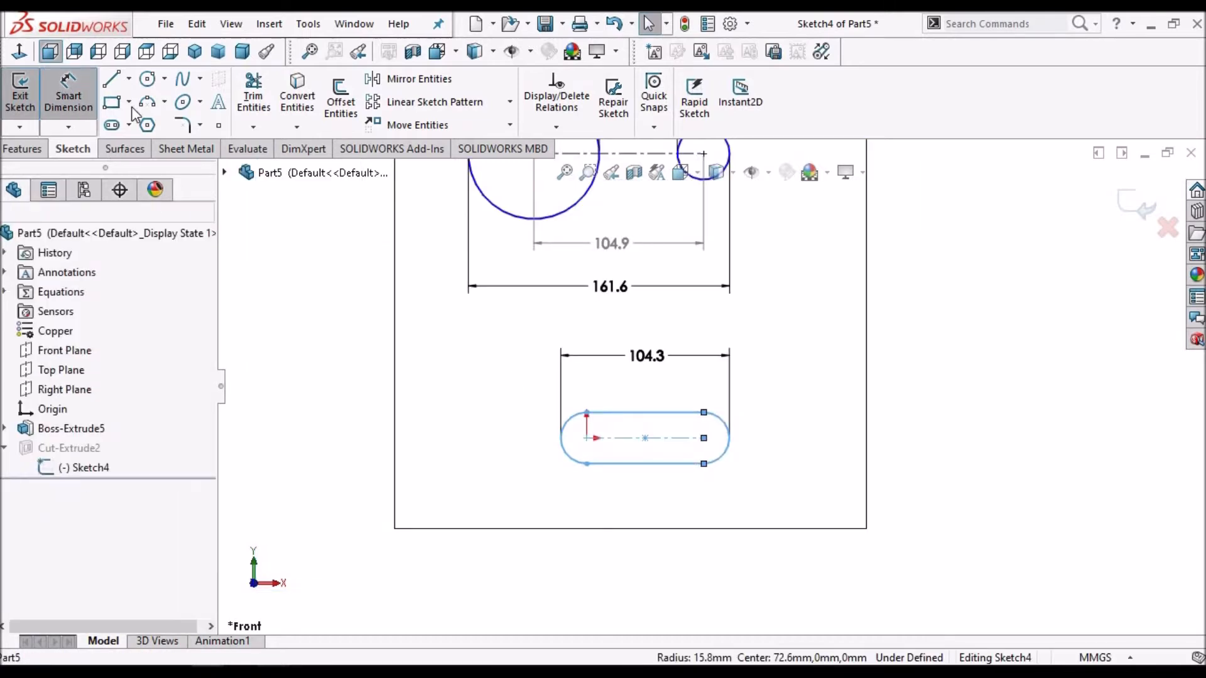
click(570, 457)
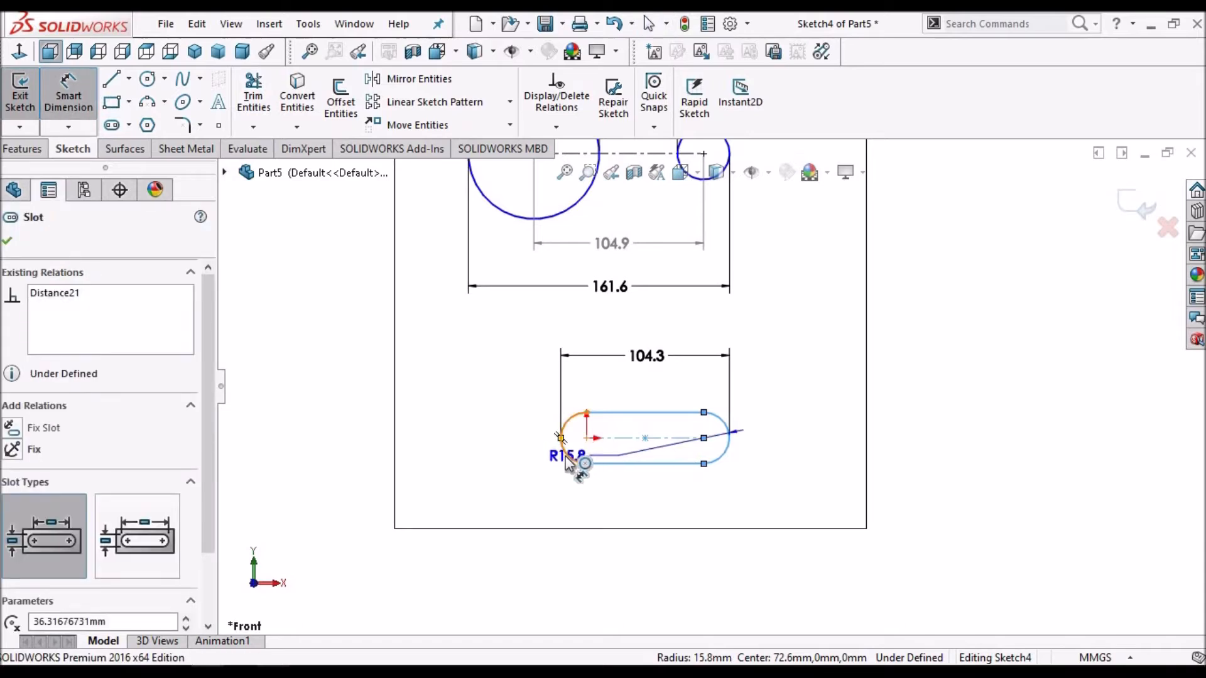
scroll(591, 460, down, 2)
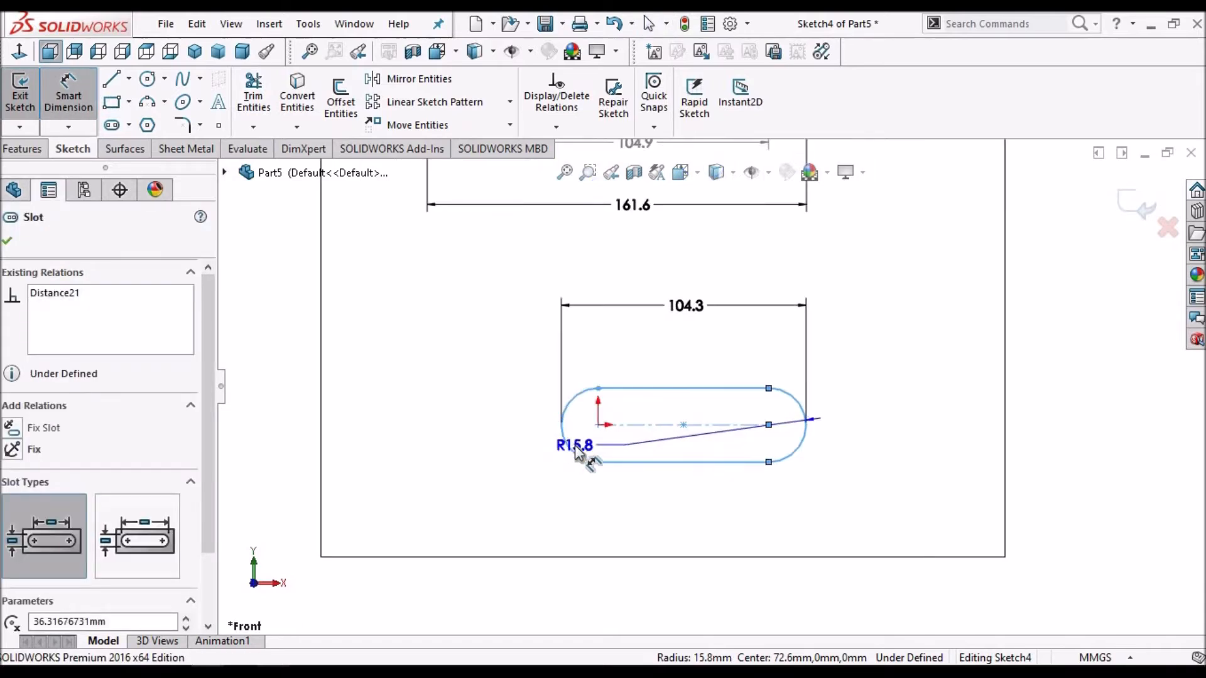
click(702, 510)
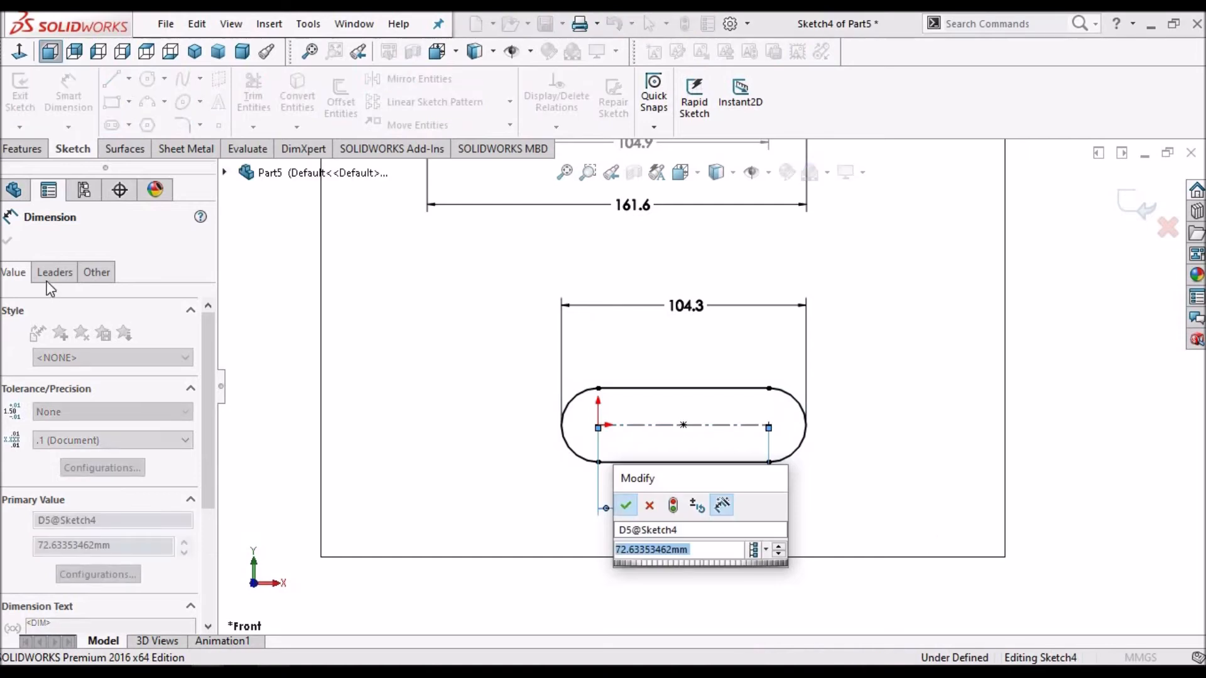
click(627, 506)
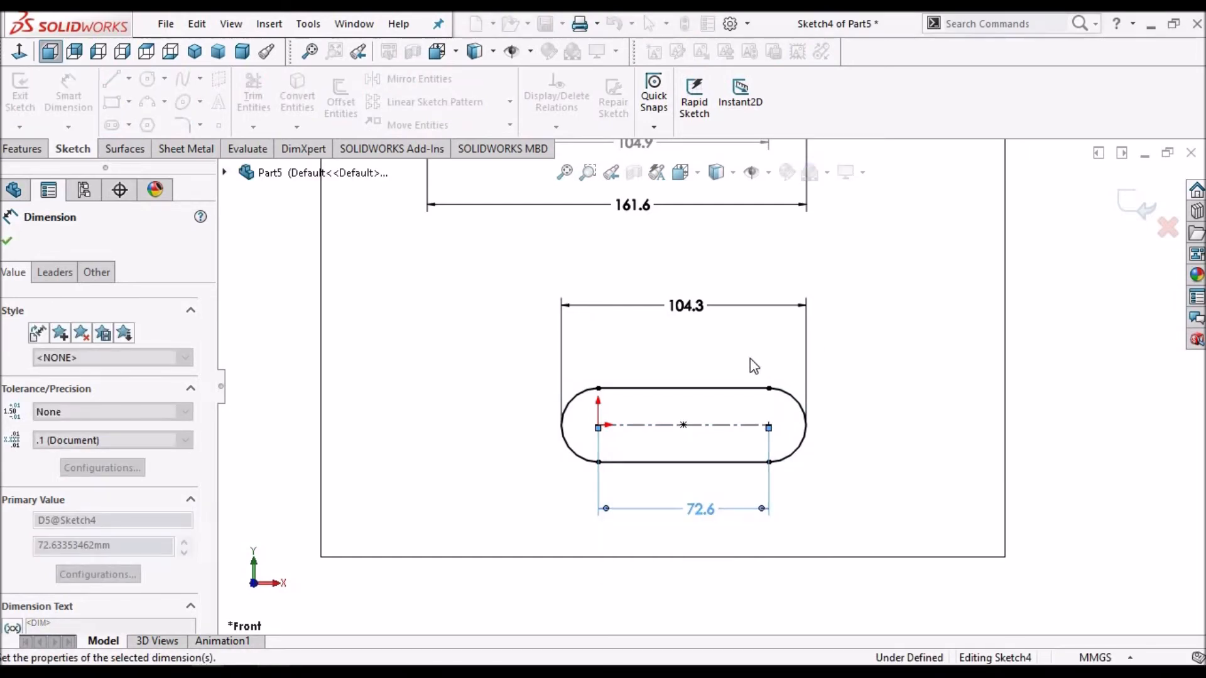
Exit the sketch to rebuild the cut and display the plate in the Shaded With Edges style.
key(Escape)
scroll(679, 411, up, 3)
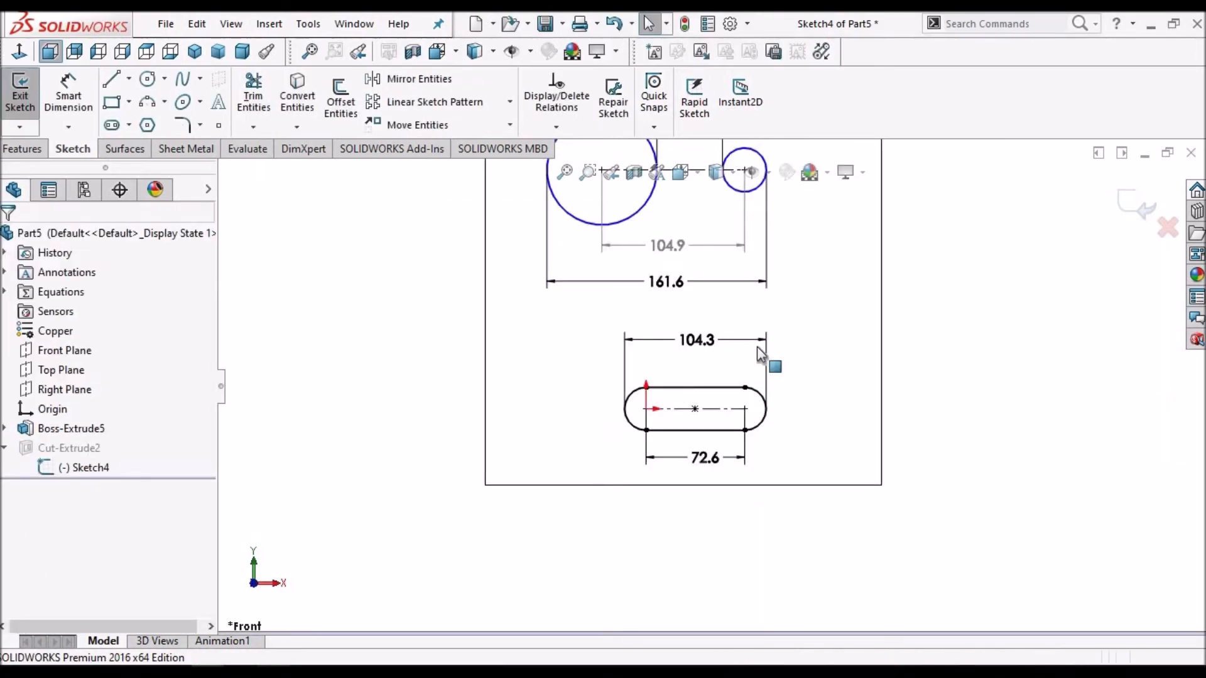
scroll(757, 347, up, 2)
click(1116, 195)
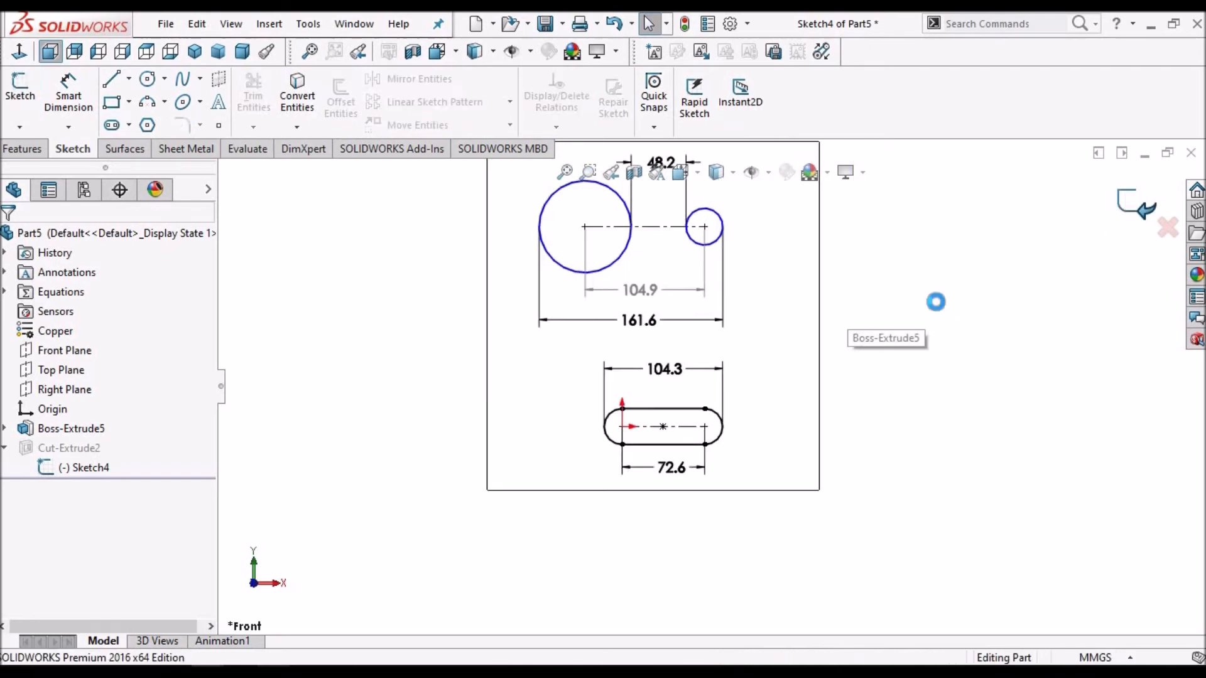
middle_drag(777, 282, 745, 359)
click(732, 174)
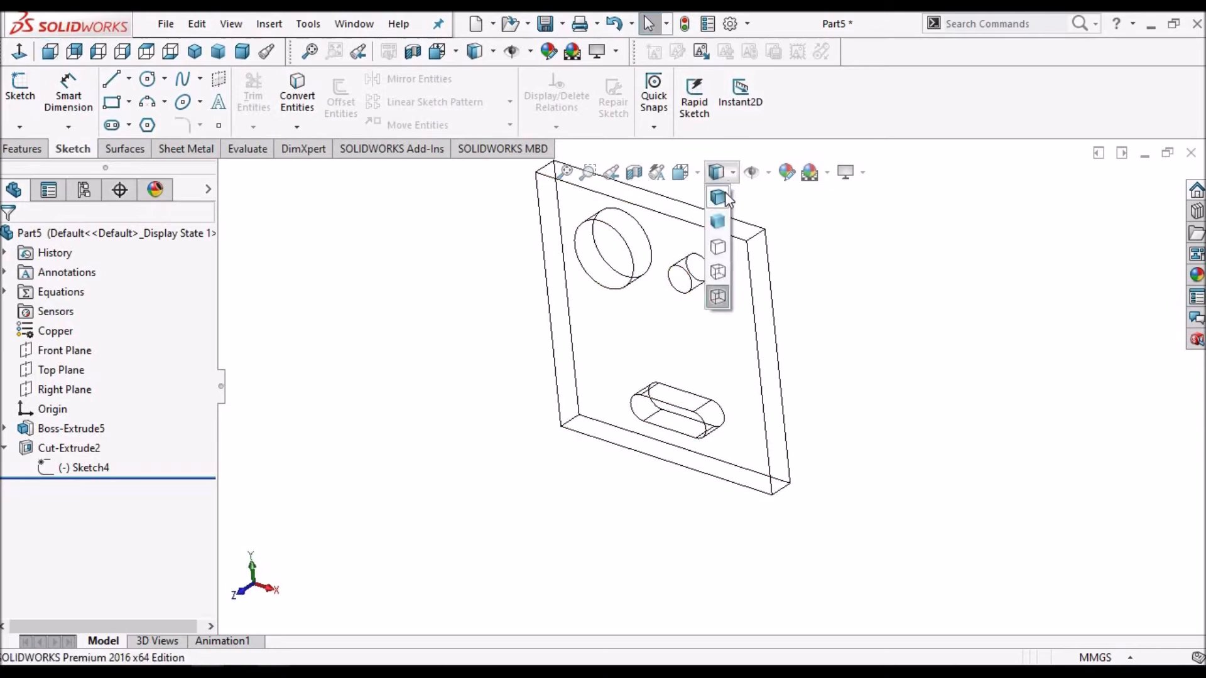
click(718, 198)
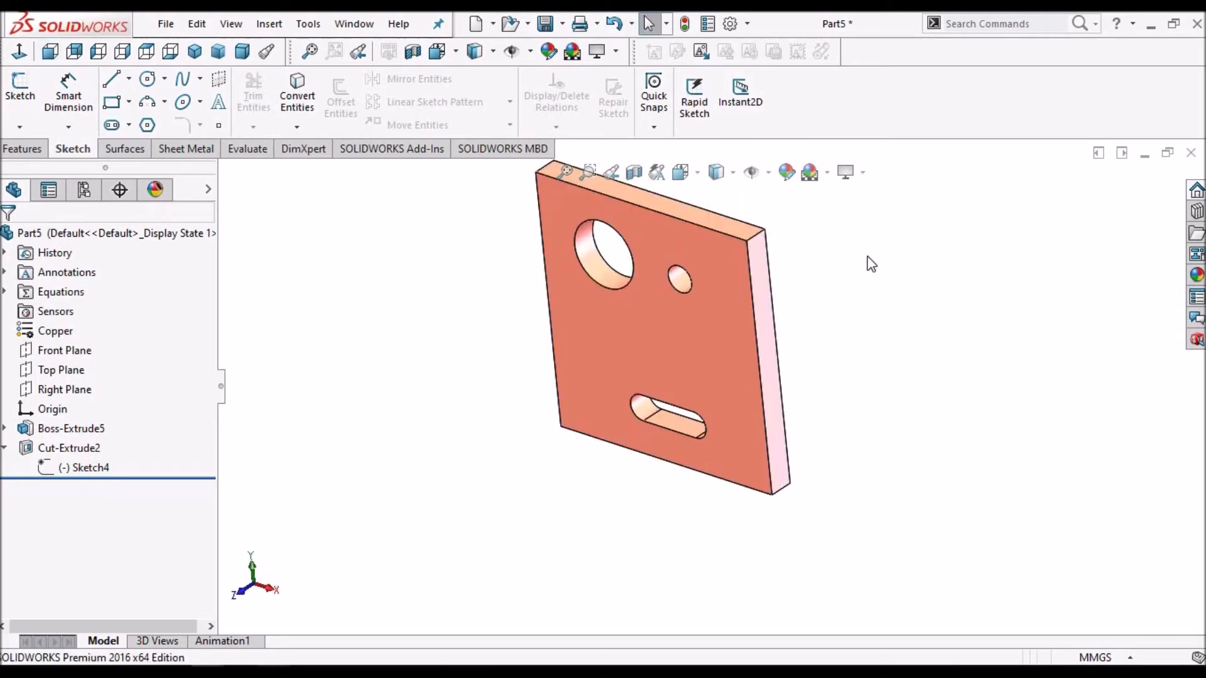
Switch to the open Part5 drawing and focus on the plate's front view.
click(350, 25)
click(370, 230)
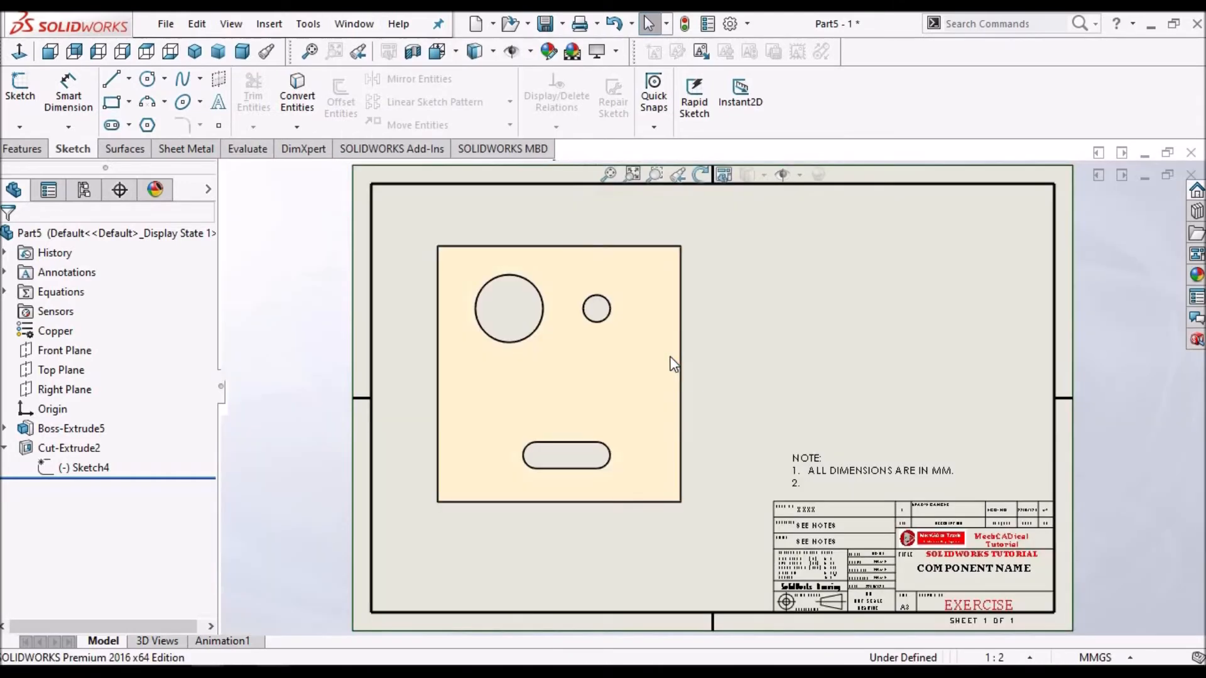
scroll(611, 452, down, 2)
scroll(602, 297, up, 3)
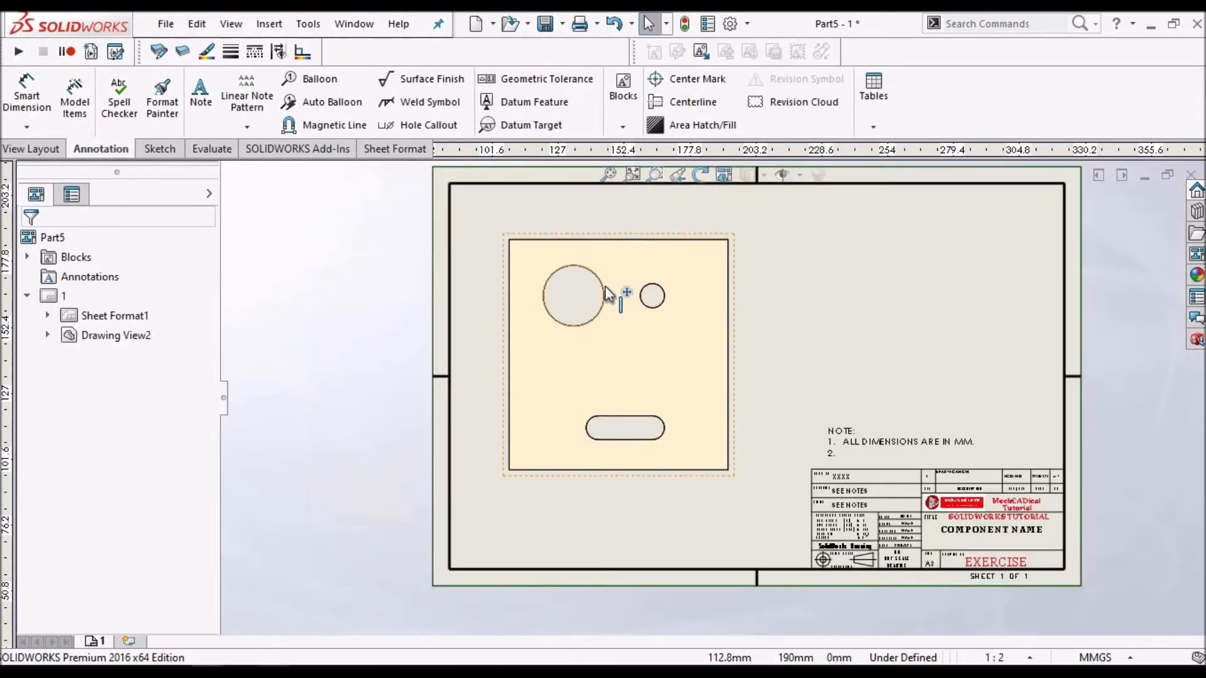
scroll(604, 291, down, 2)
scroll(682, 300, down, 1)
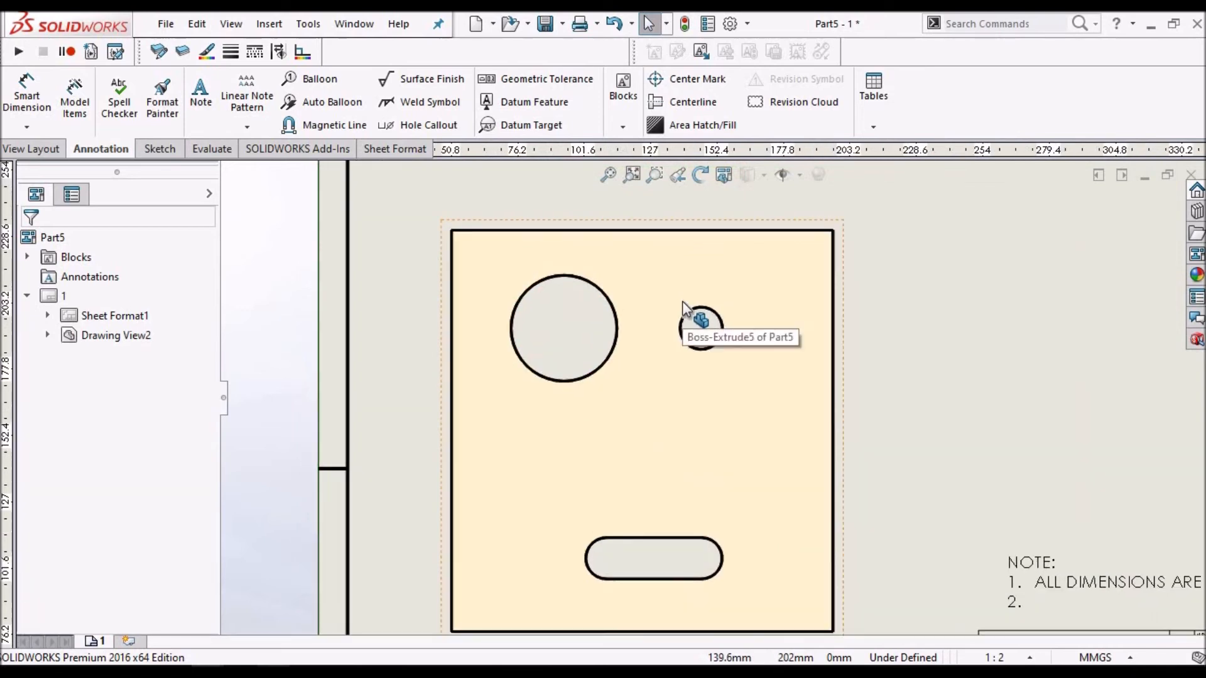
Dimension the horizontal distance between the two circles above them, with the first and second arc conditions set to Max.
click(32, 93)
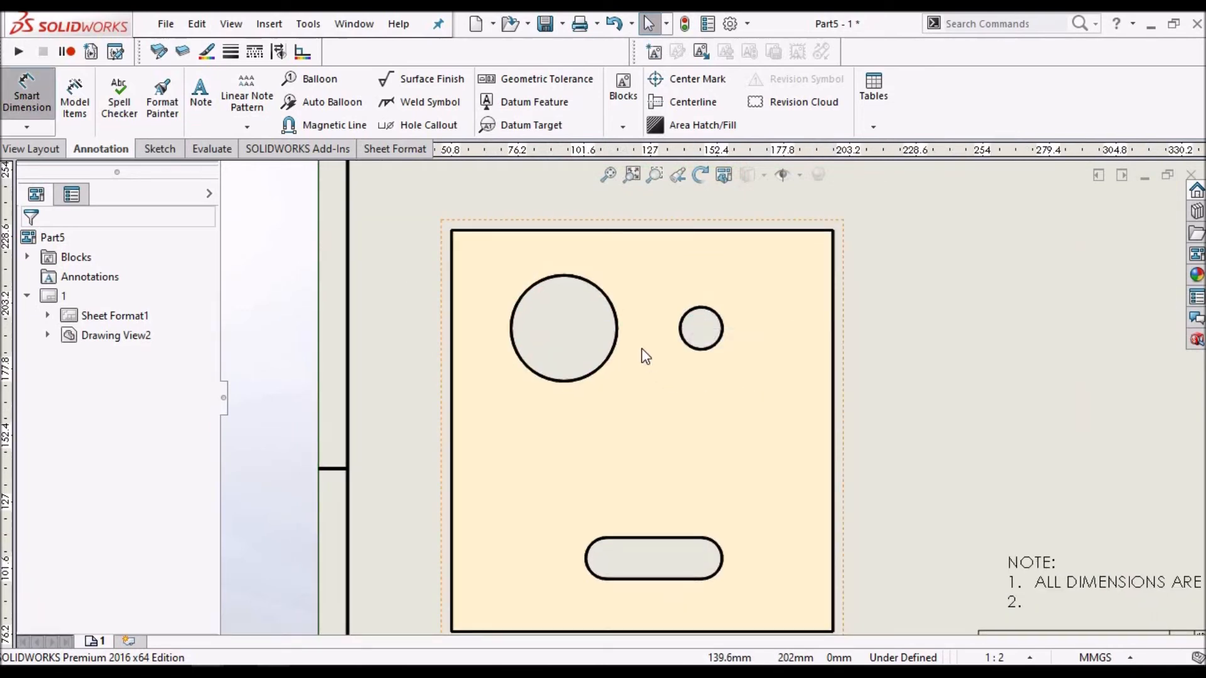
scroll(614, 363, down, 1)
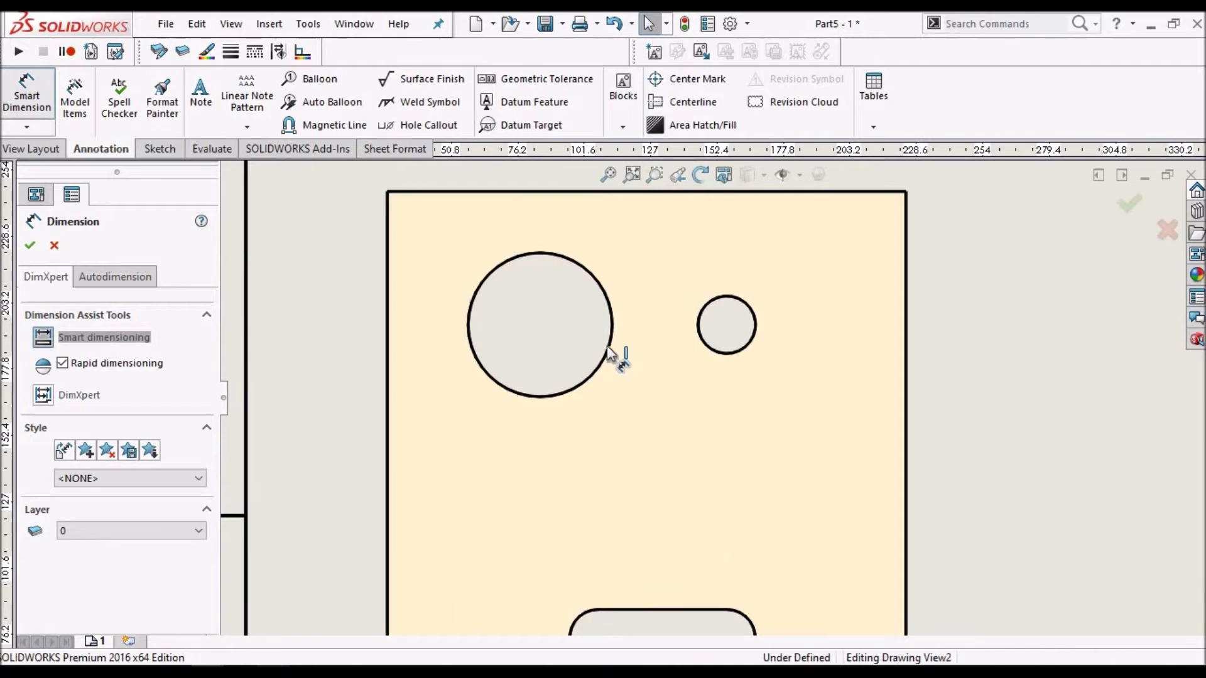
click(614, 355)
click(714, 351)
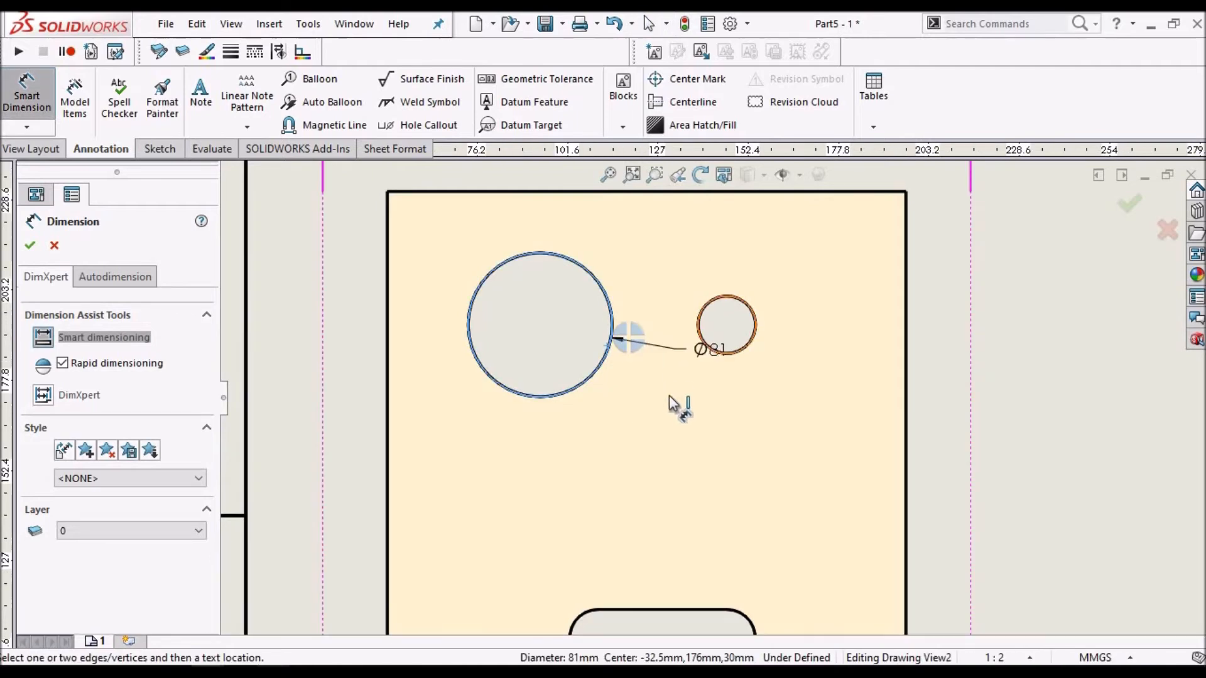
scroll(678, 389, up, 1)
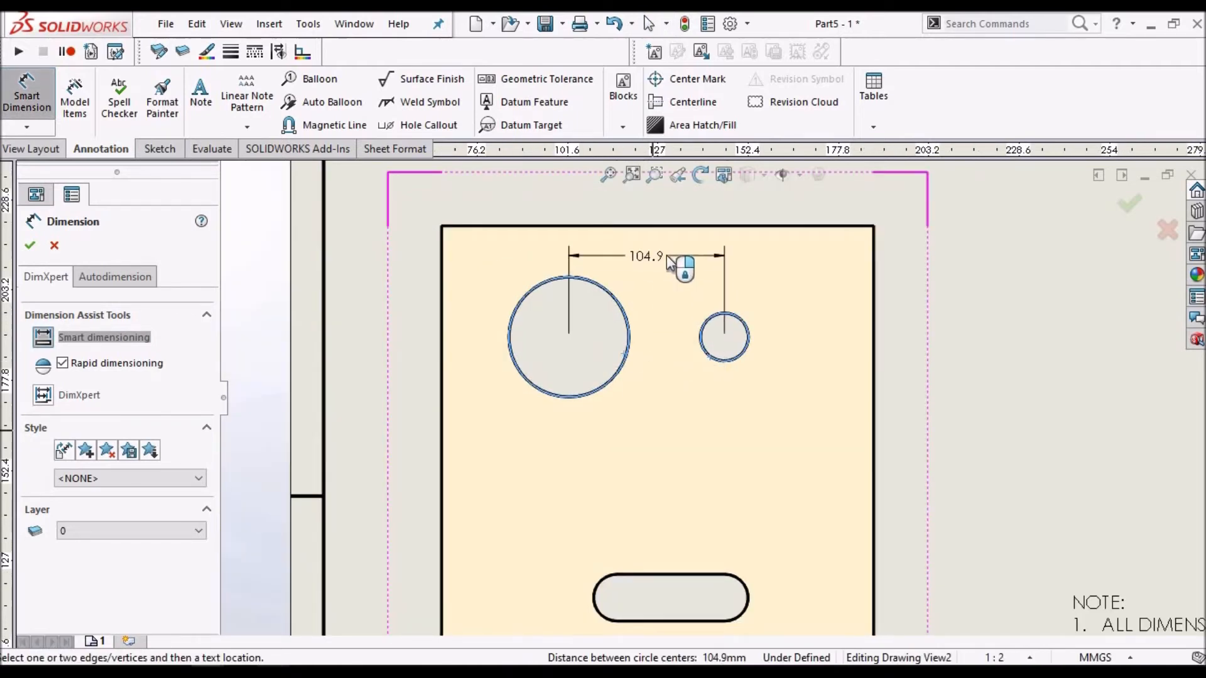
click(669, 262)
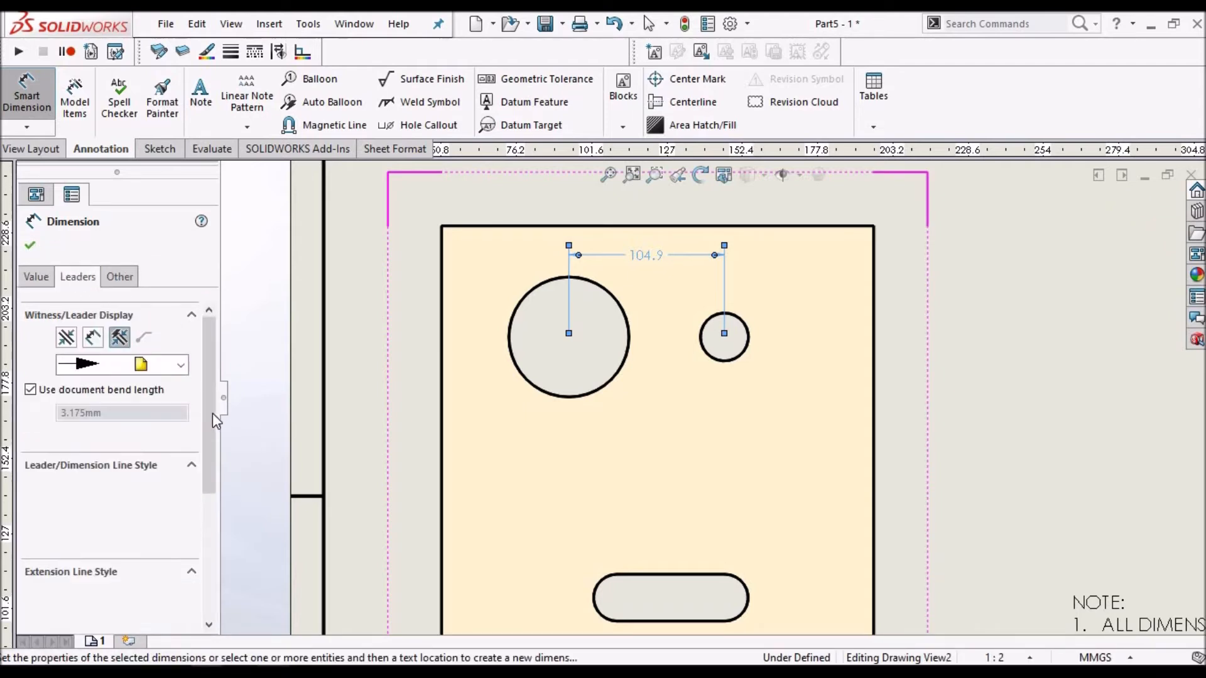
drag(212, 405, 206, 575)
click(152, 558)
click(153, 596)
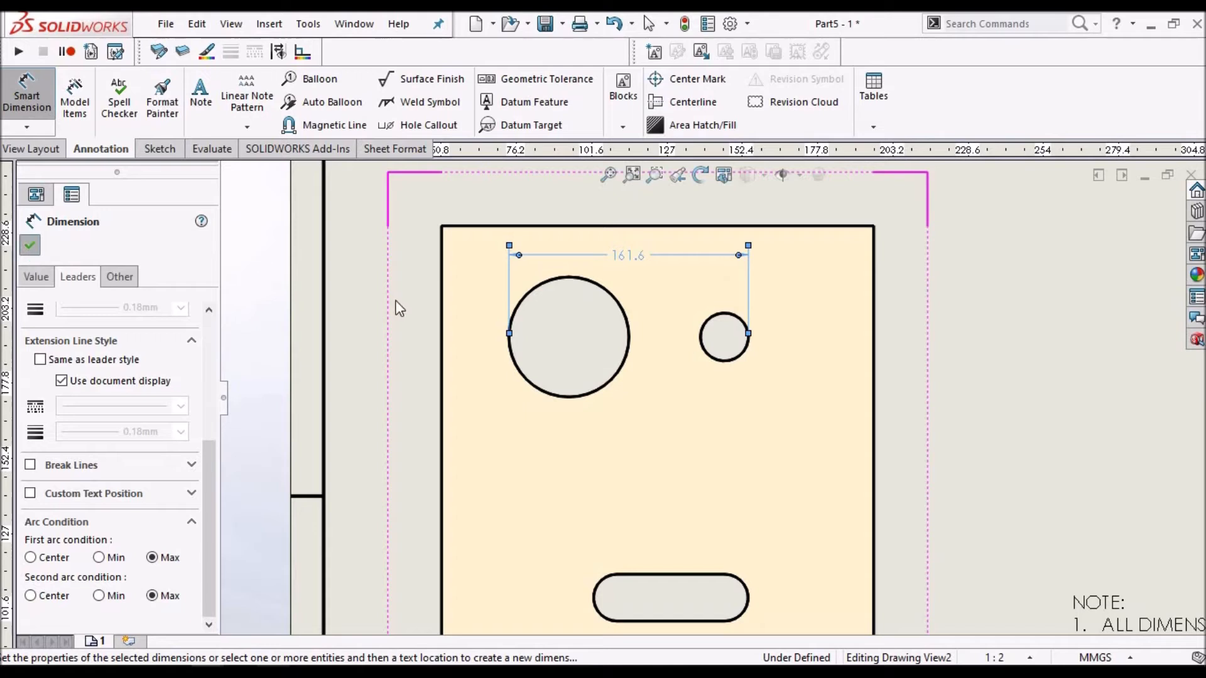
key(Escape)
Add a dimension between the two circles below them, with the first and second arc conditions set to Min.
click(24, 87)
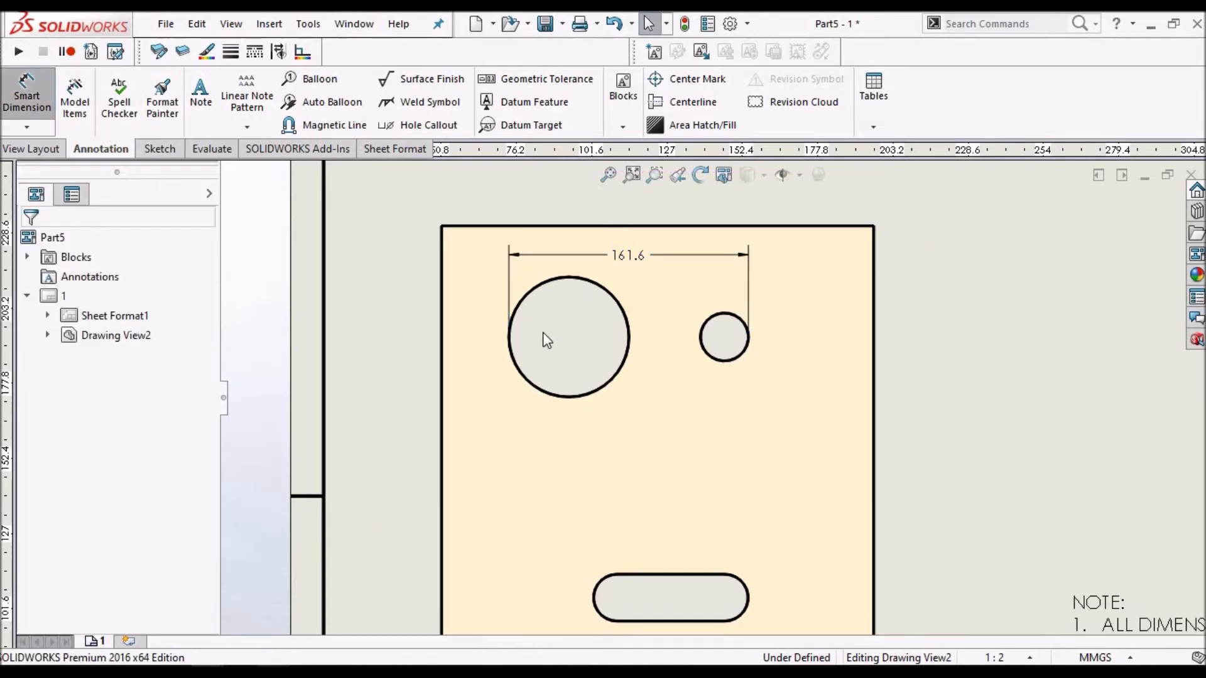
click(628, 318)
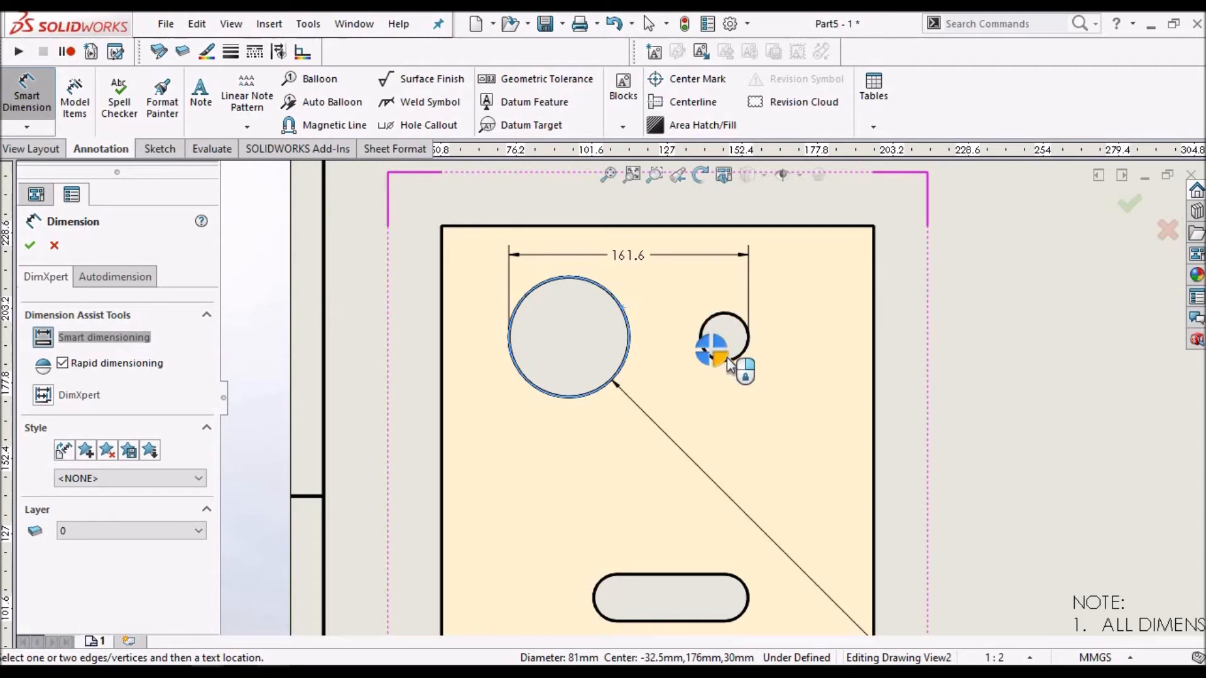
click(740, 353)
click(662, 418)
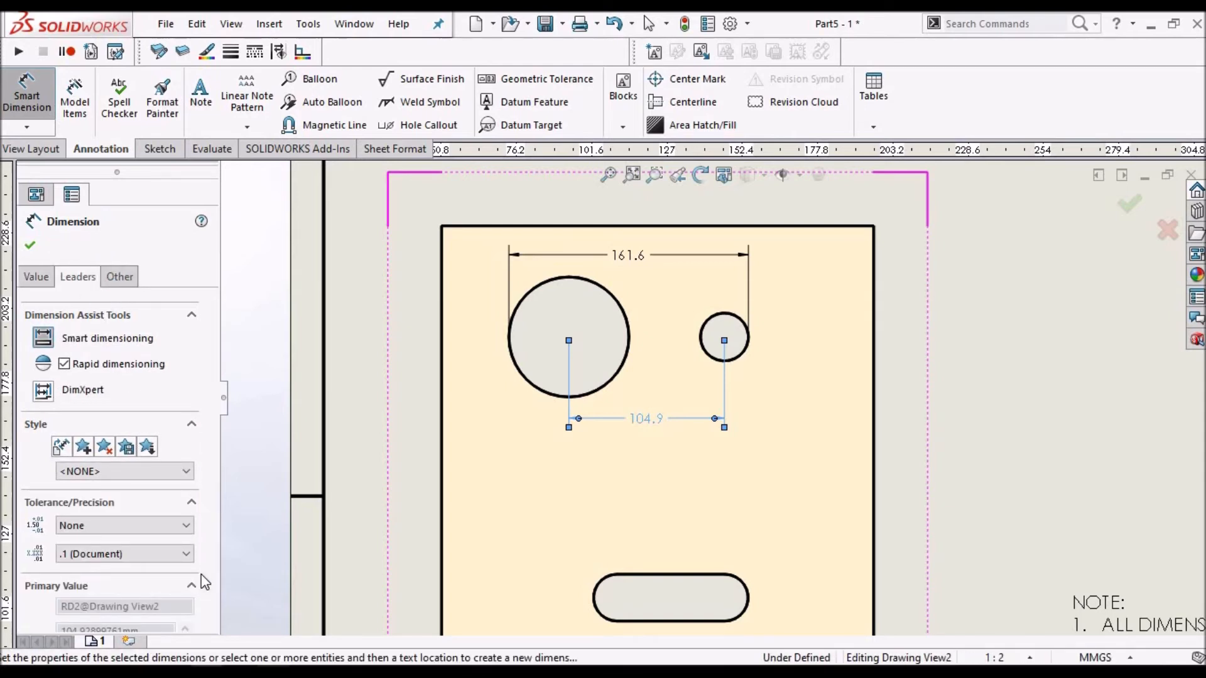
scroll(157, 582, down, 5)
click(112, 574)
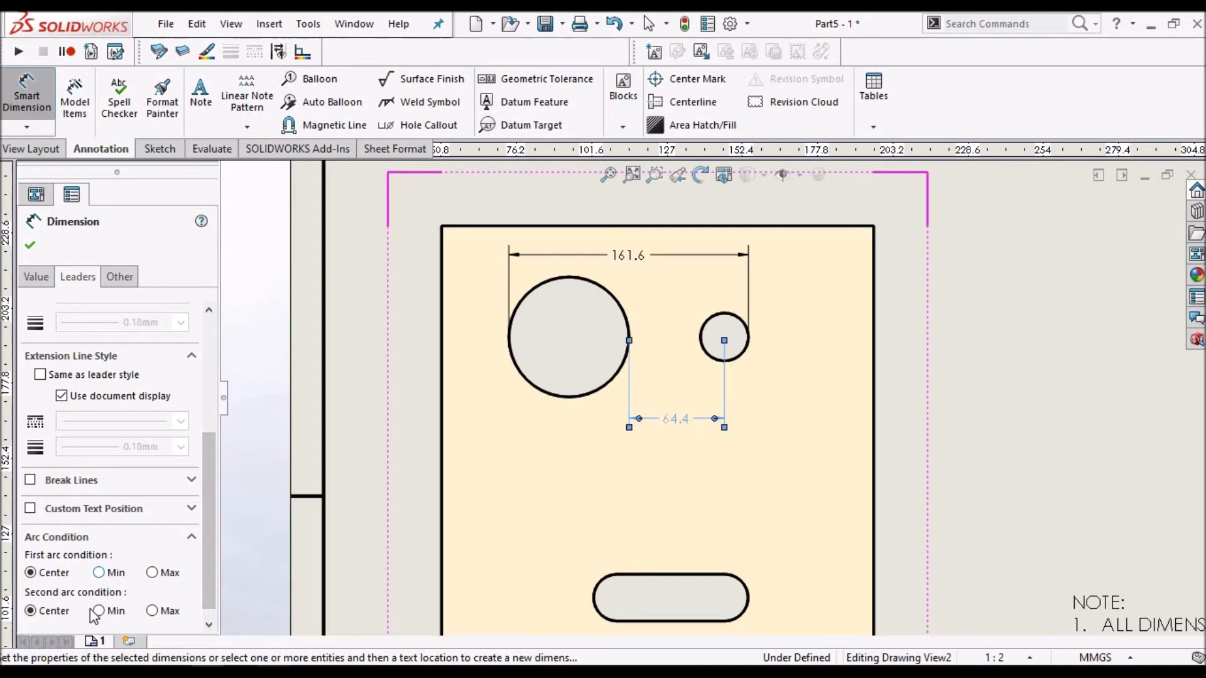
click(30, 245)
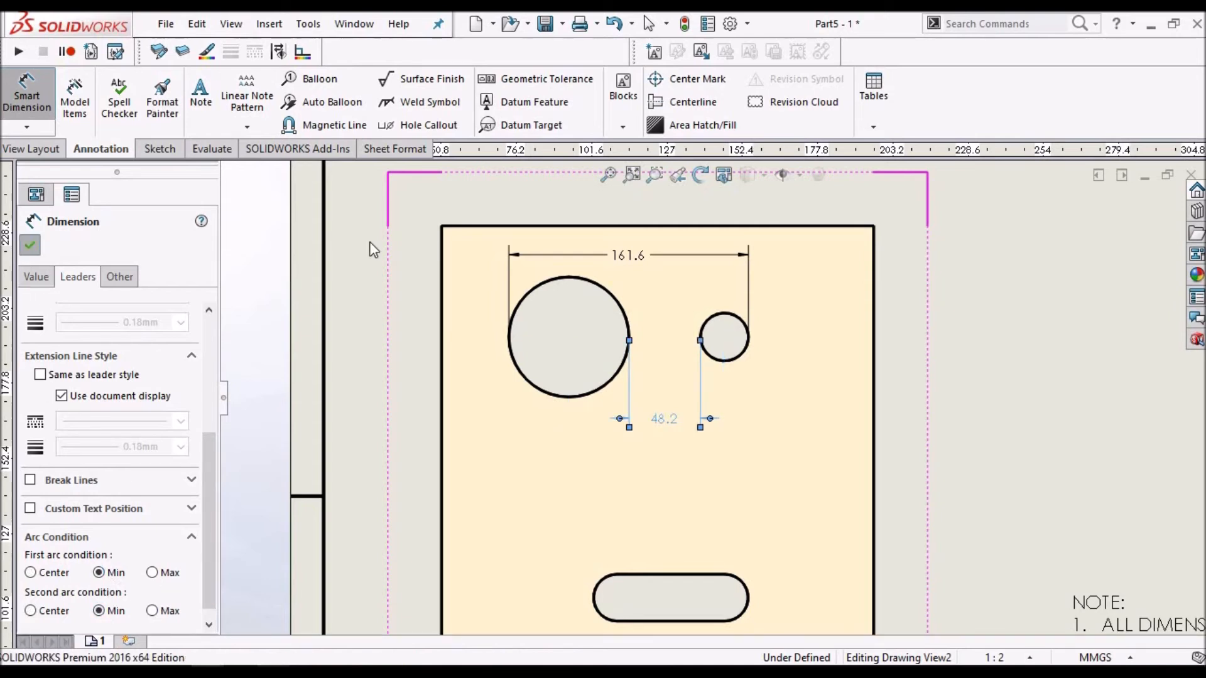
Dimension the centre-to-centre distance of the two circles, placing it beneath the inner gap dimension.
click(44, 92)
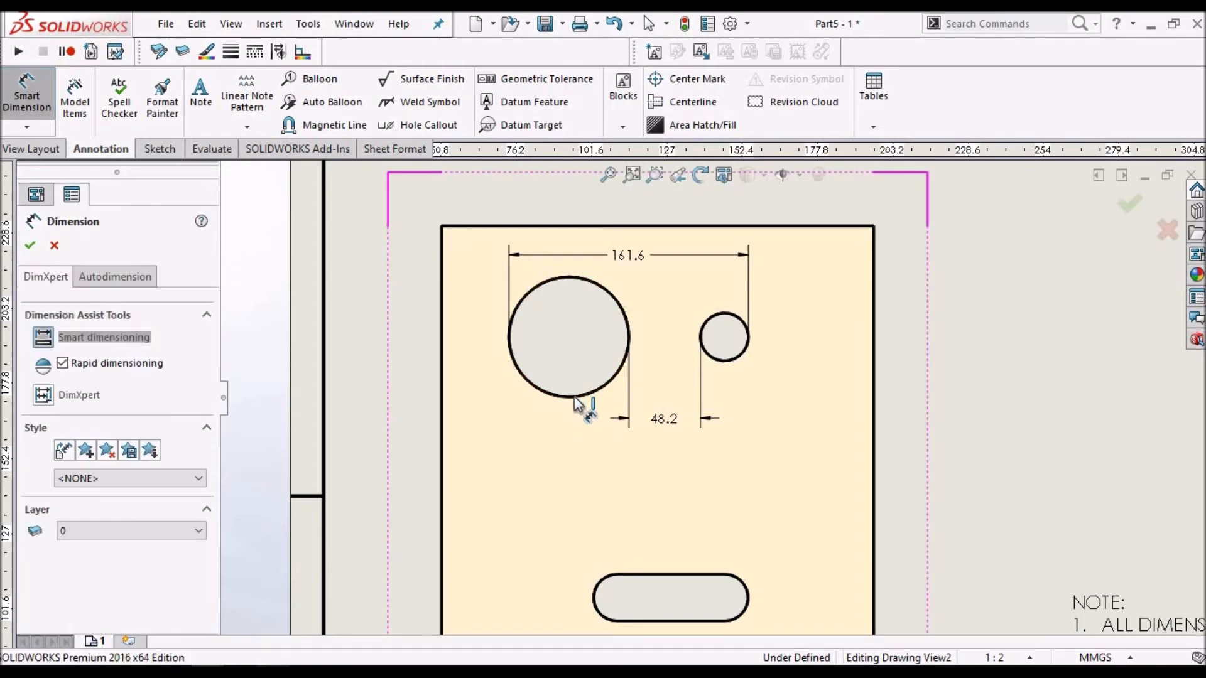
click(601, 394)
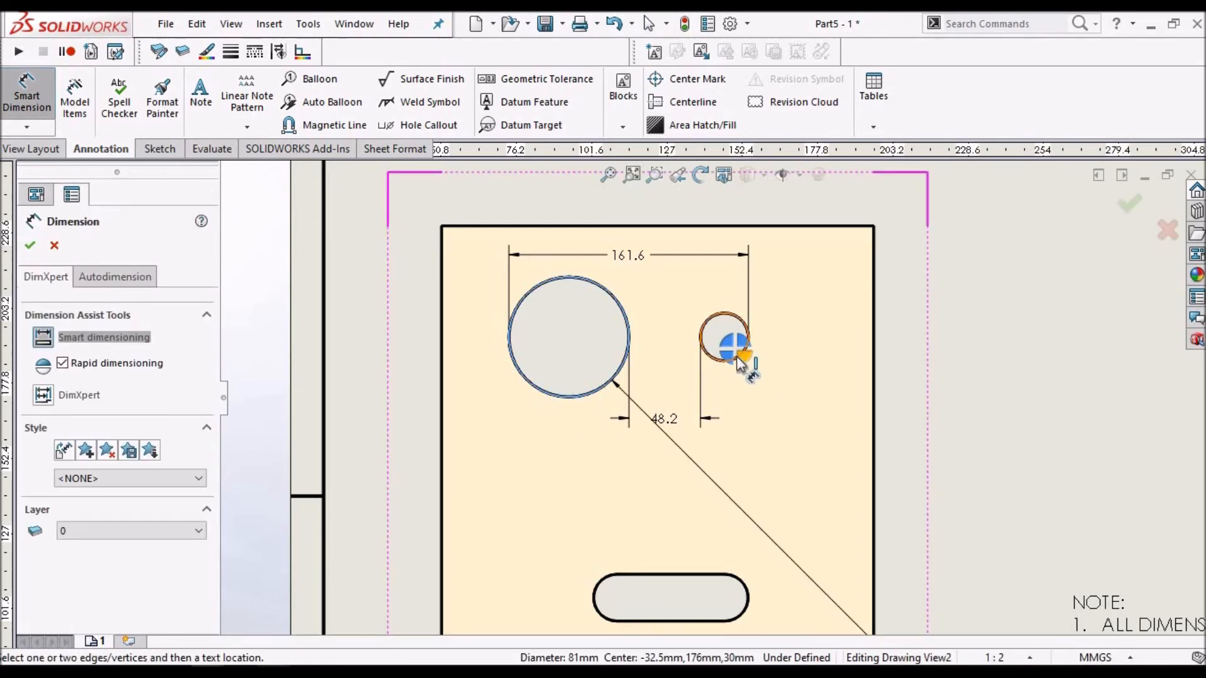
click(740, 363)
click(652, 458)
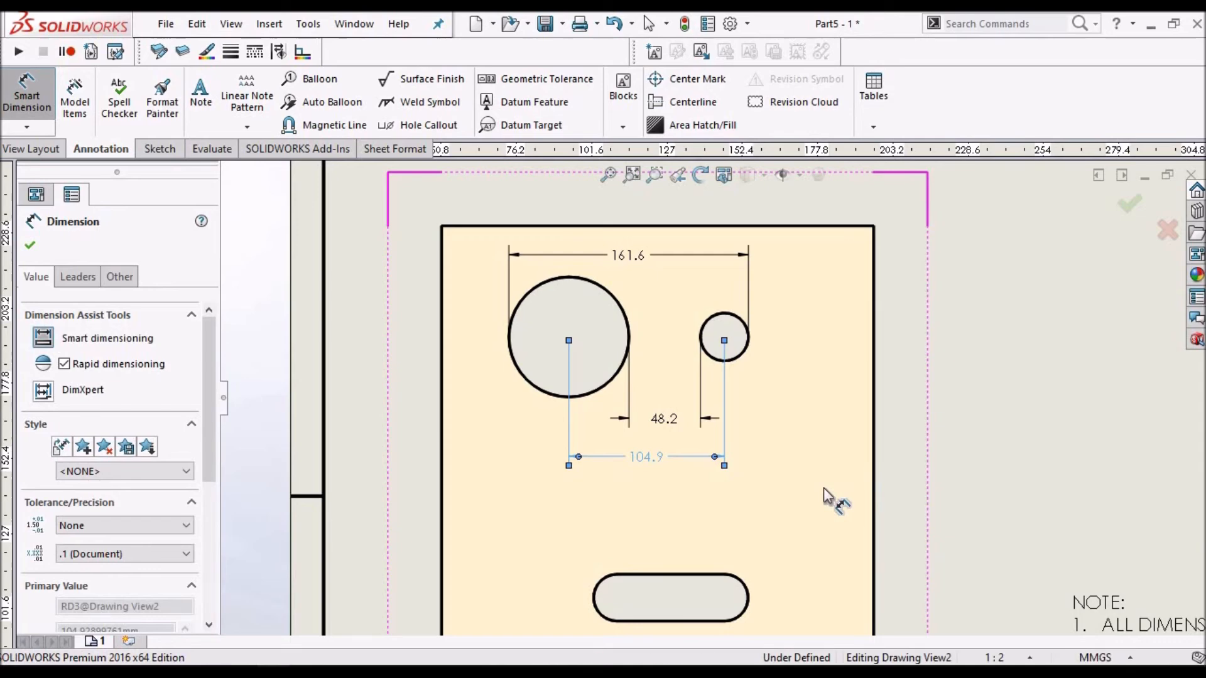
key(Escape)
Add a horizontal dimension between the slot's two end arcs, placing it above the slot.
scroll(793, 504, down, 3)
scroll(736, 511, up, 4)
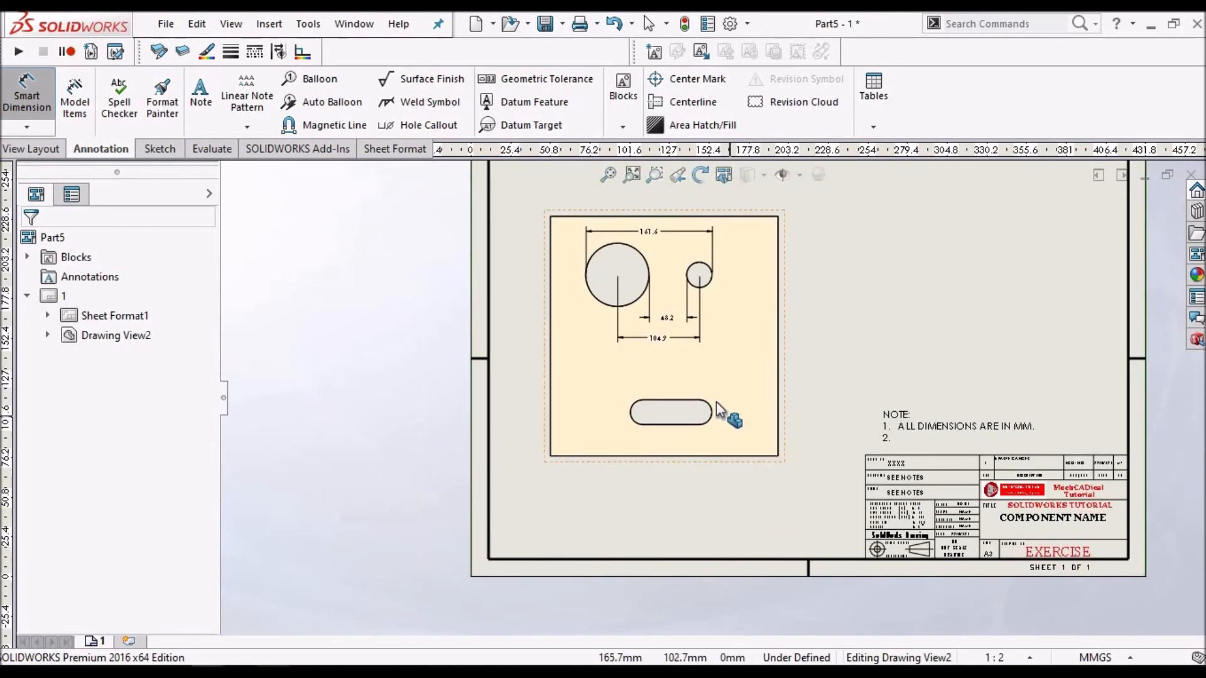
scroll(698, 349, up, 2)
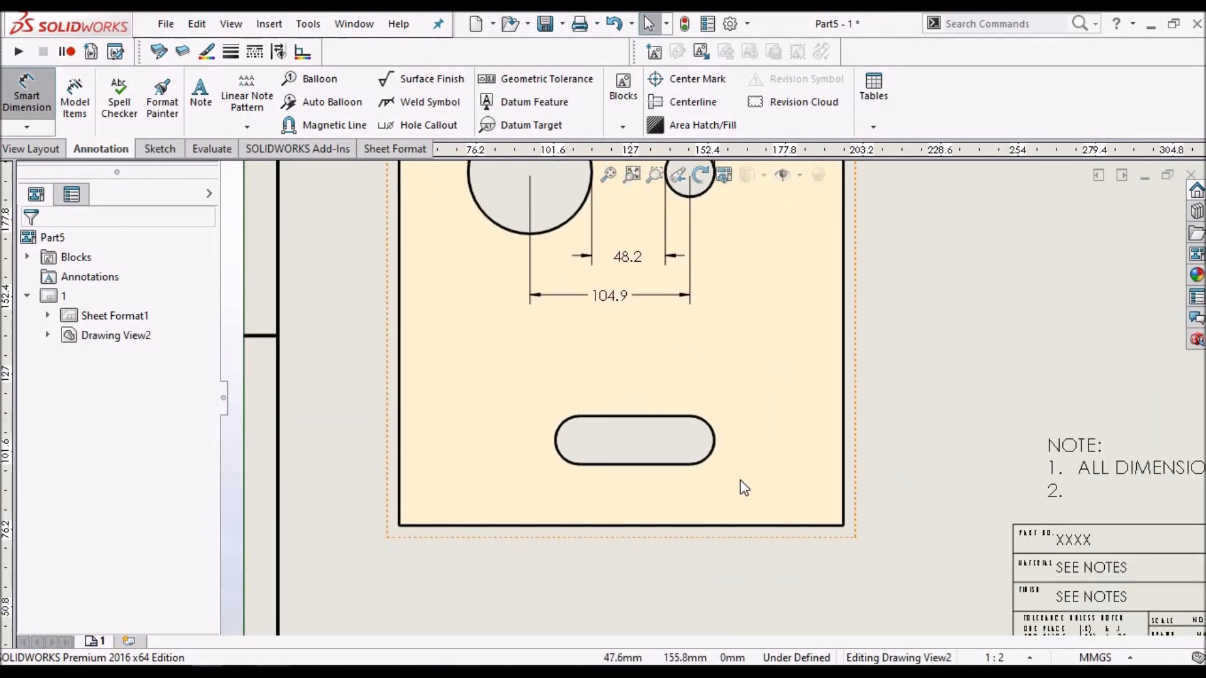
scroll(700, 450, up, 2)
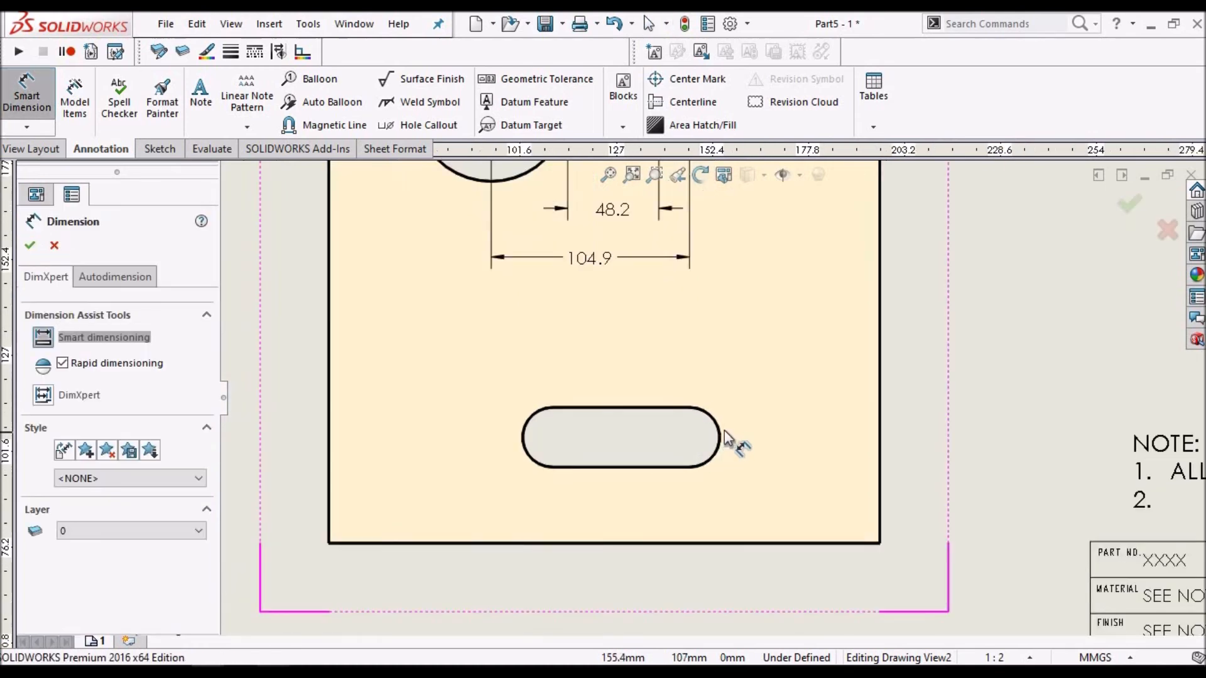
click(703, 442)
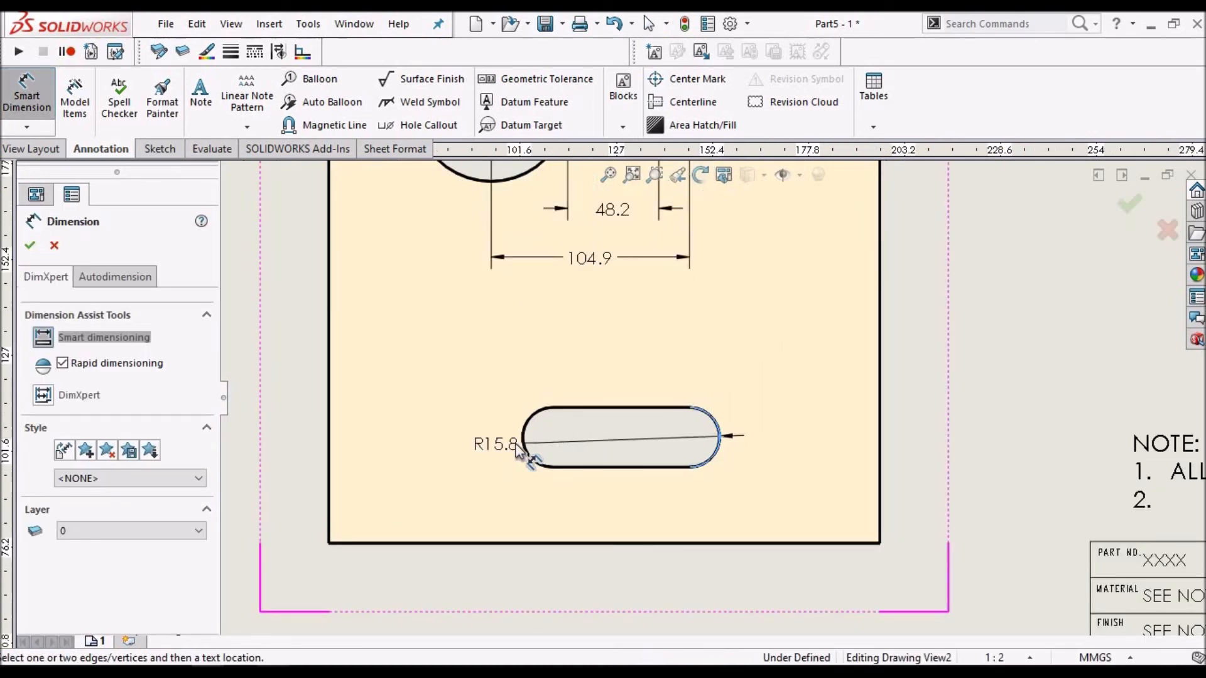
click(529, 453)
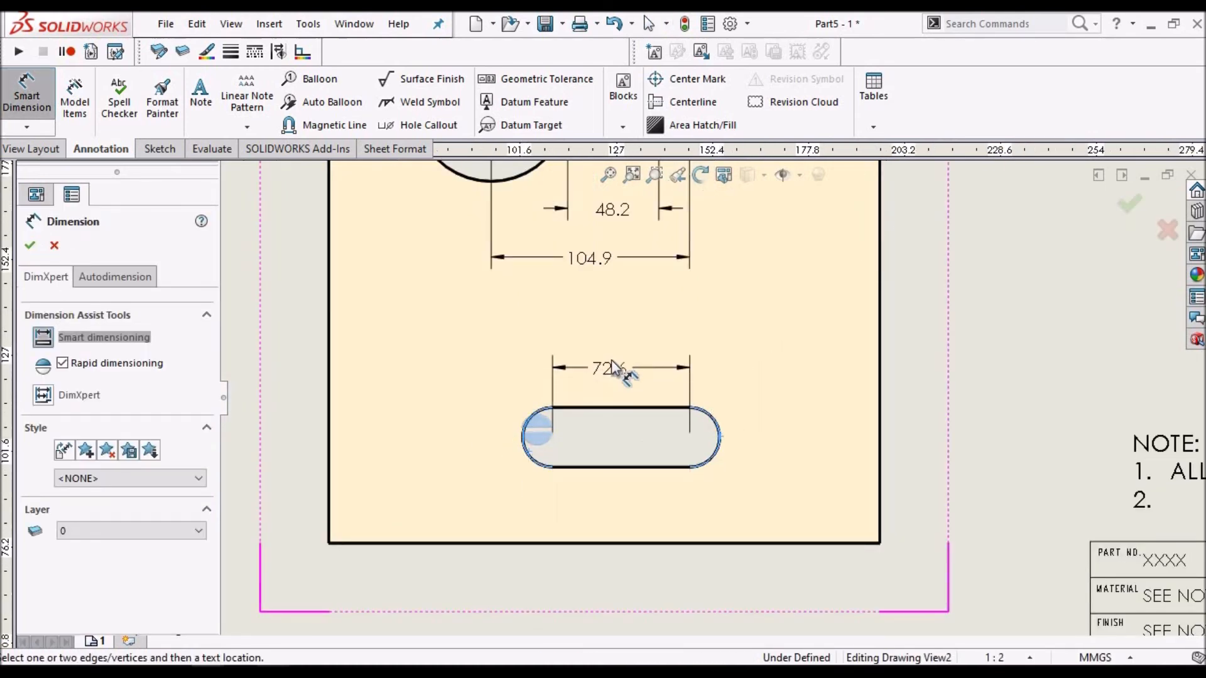
click(611, 360)
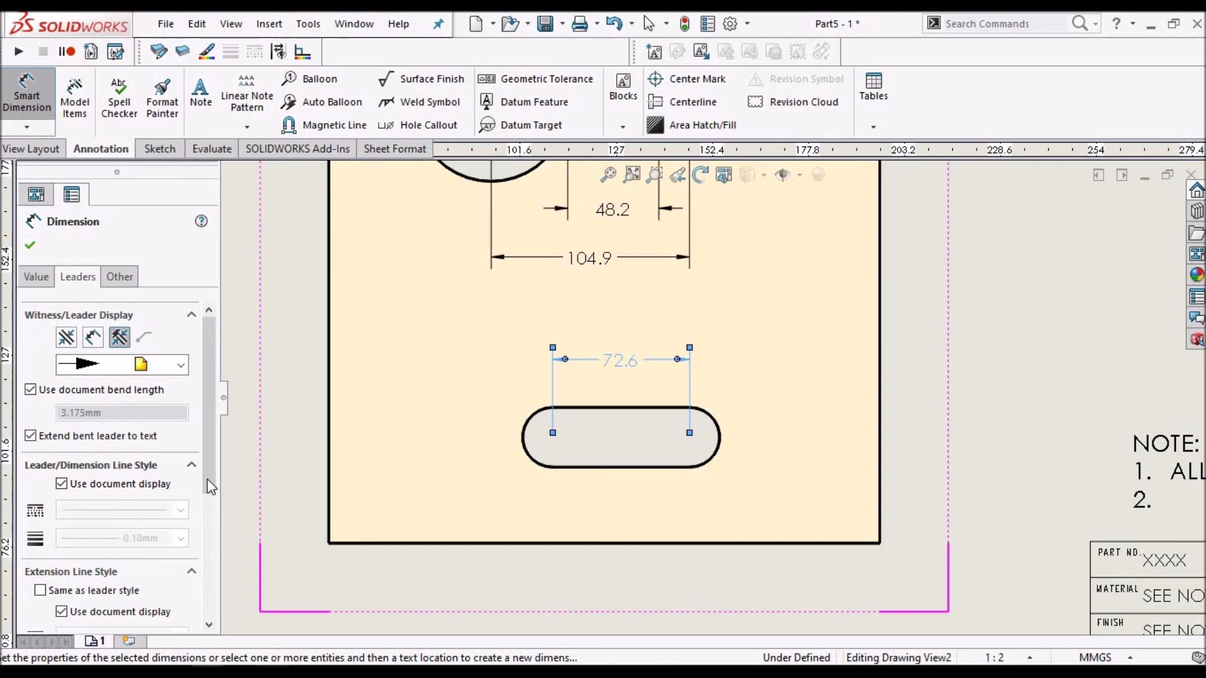
Try Min for both arc conditions of the dimension above the slot, and finally set both to Max.
scroll(209, 590, down, 5)
scroll(210, 602, down, 1)
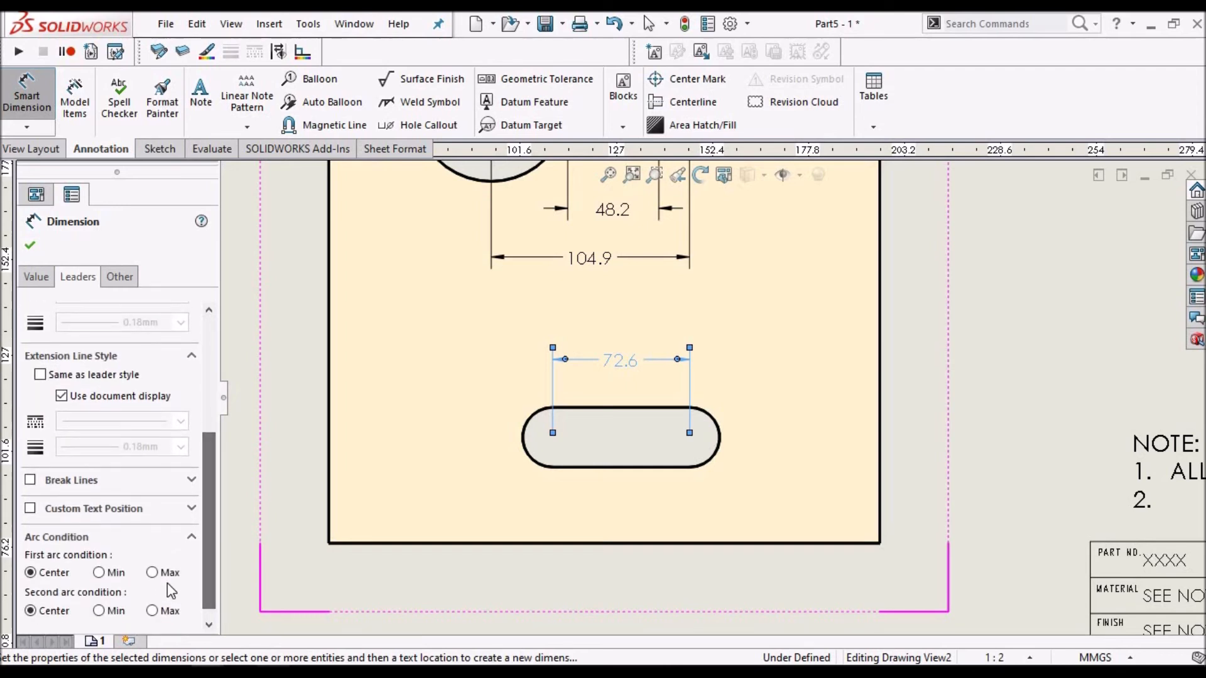
click(98, 572)
click(99, 610)
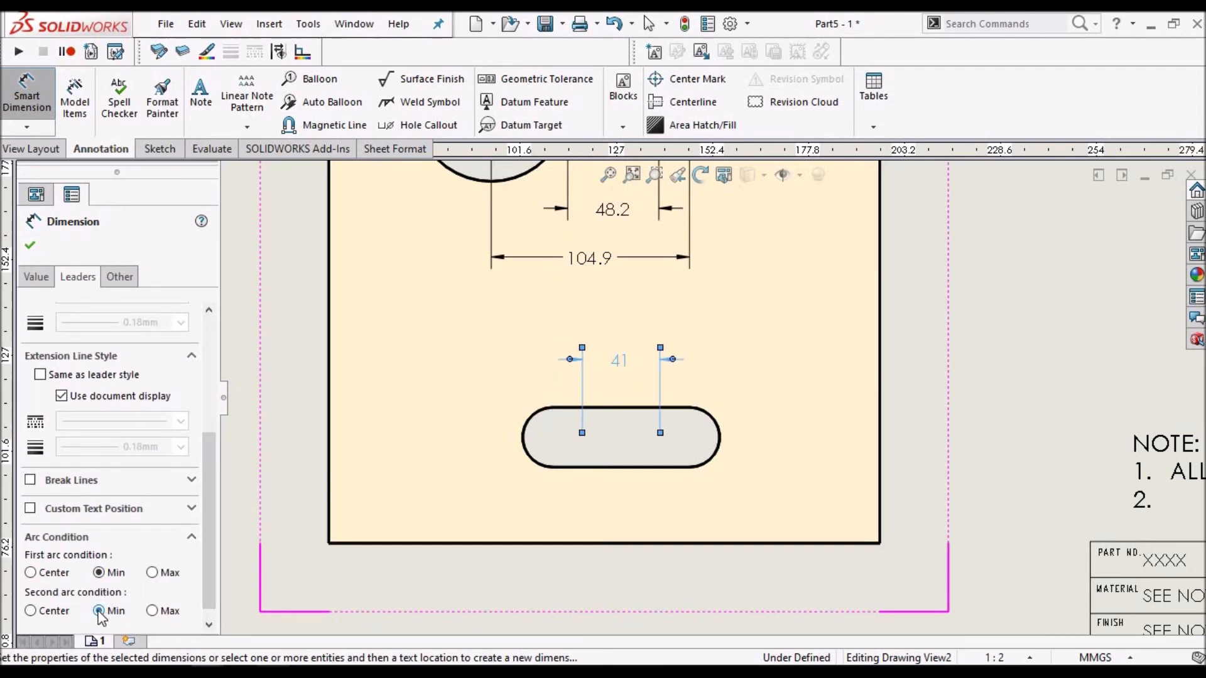
click(152, 572)
click(152, 611)
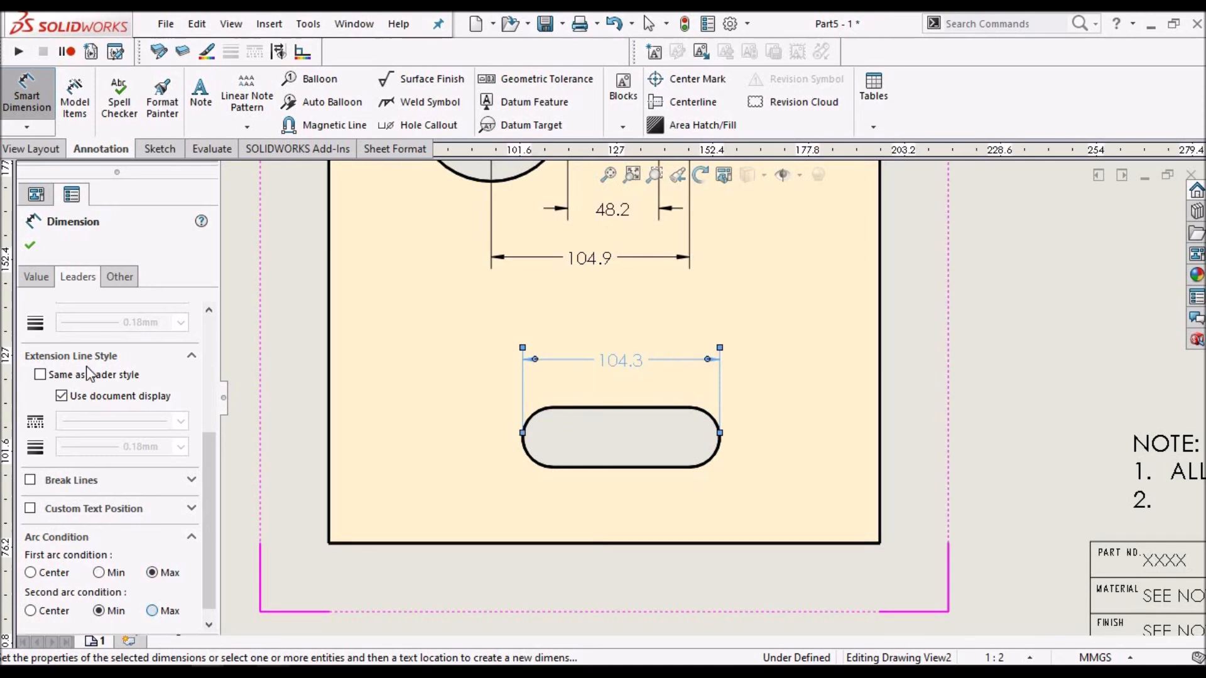
click(30, 246)
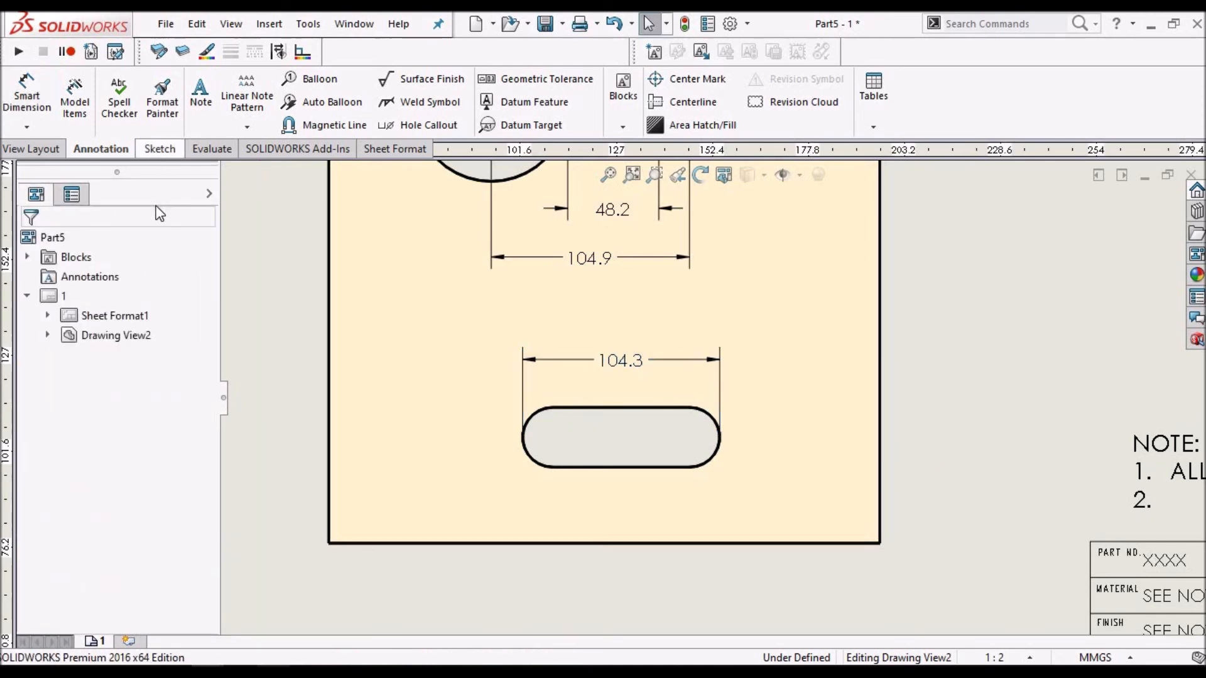
Dimension the distance between the slot's end-arc centres, placing it below the slot, and finish dimensioning.
click(29, 97)
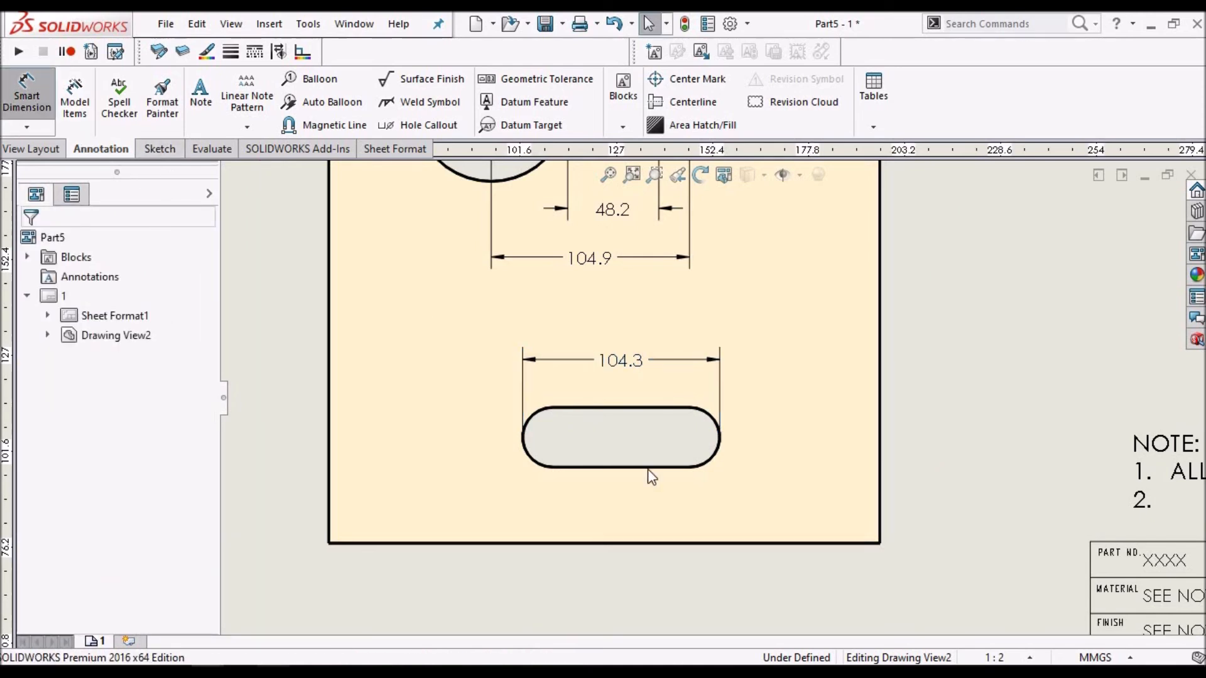
scroll(677, 461, up, 1)
scroll(601, 436, down, 2)
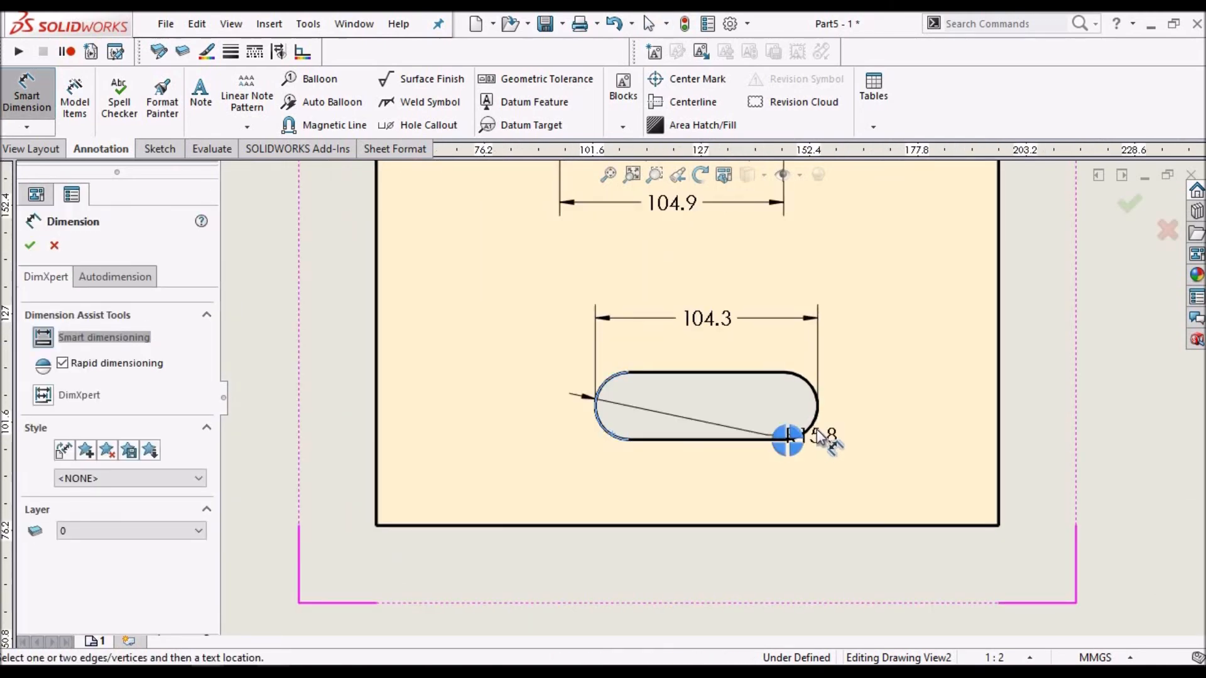
click(819, 411)
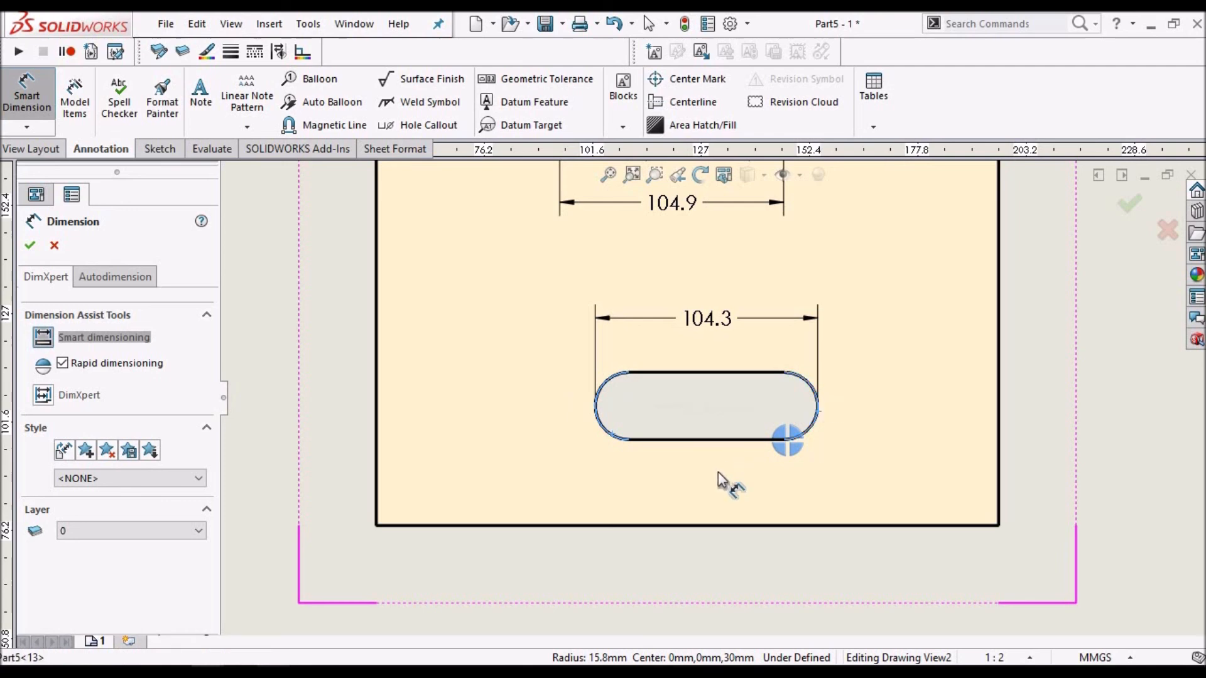
click(717, 468)
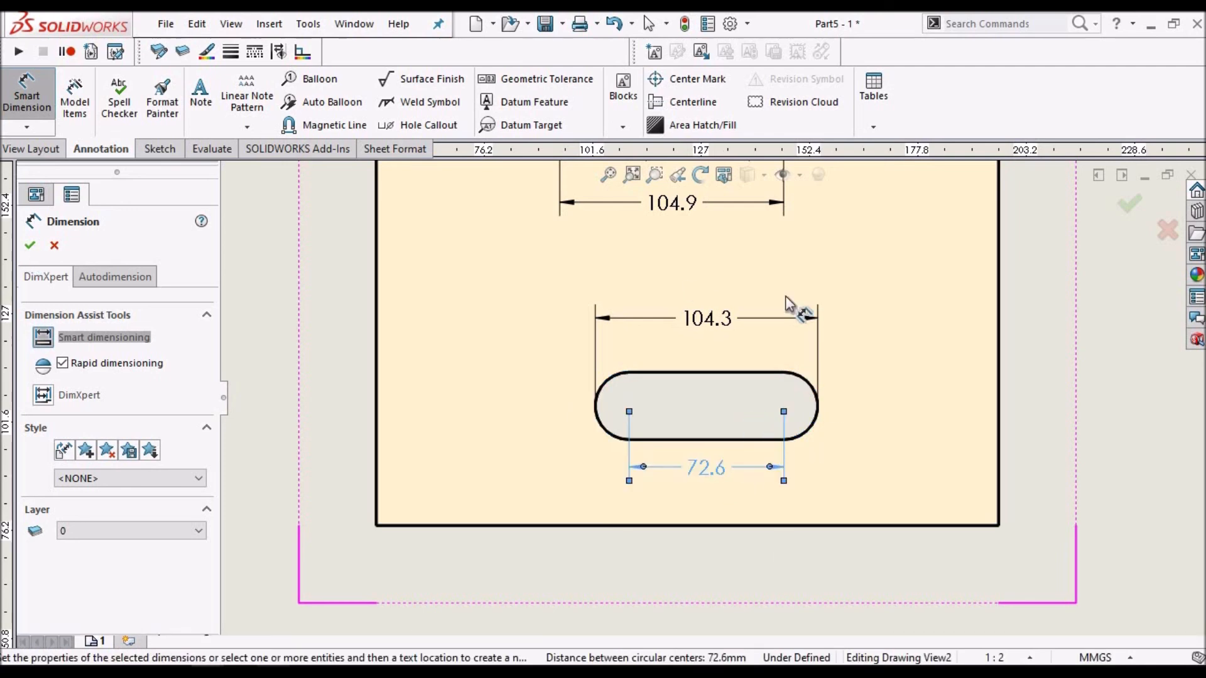
key(Escape)
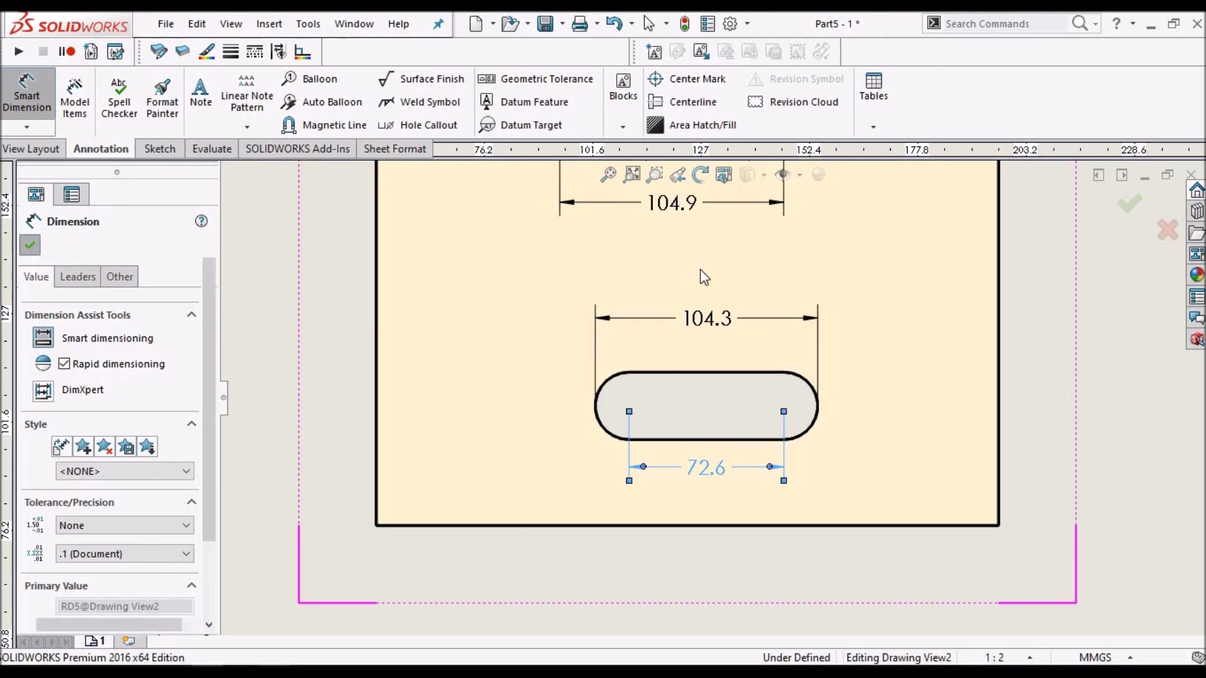
scroll(720, 309, up, 8)
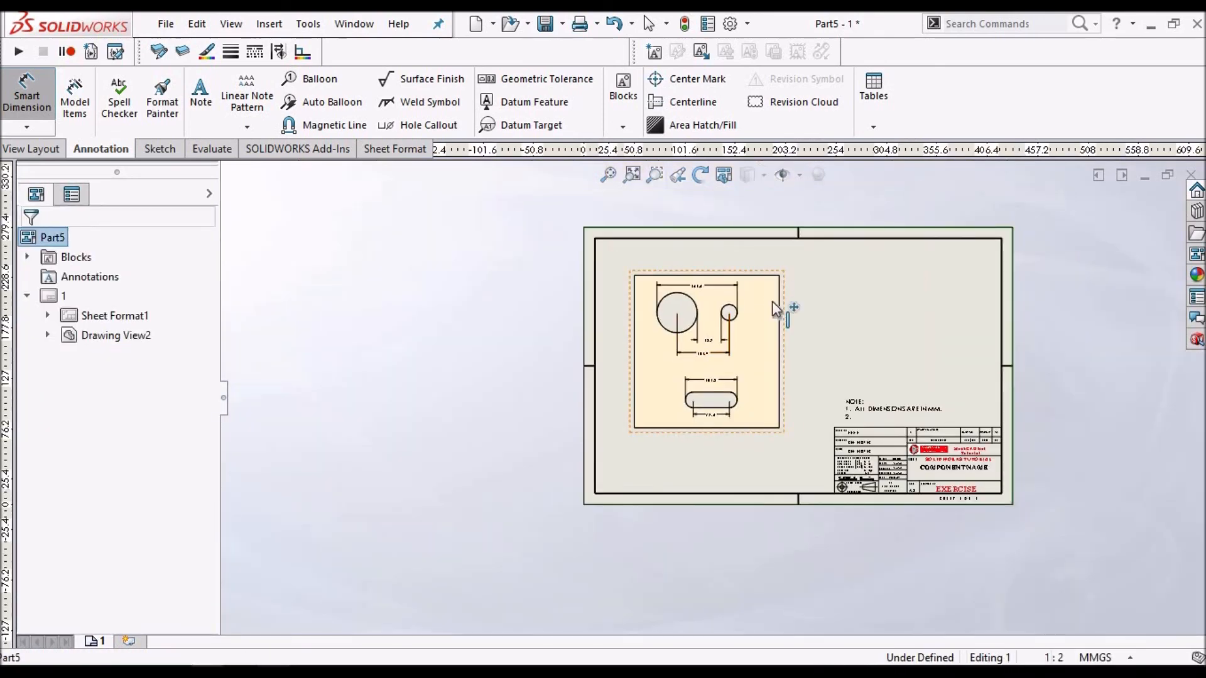
key(Escape)
scroll(726, 340, down, 4)
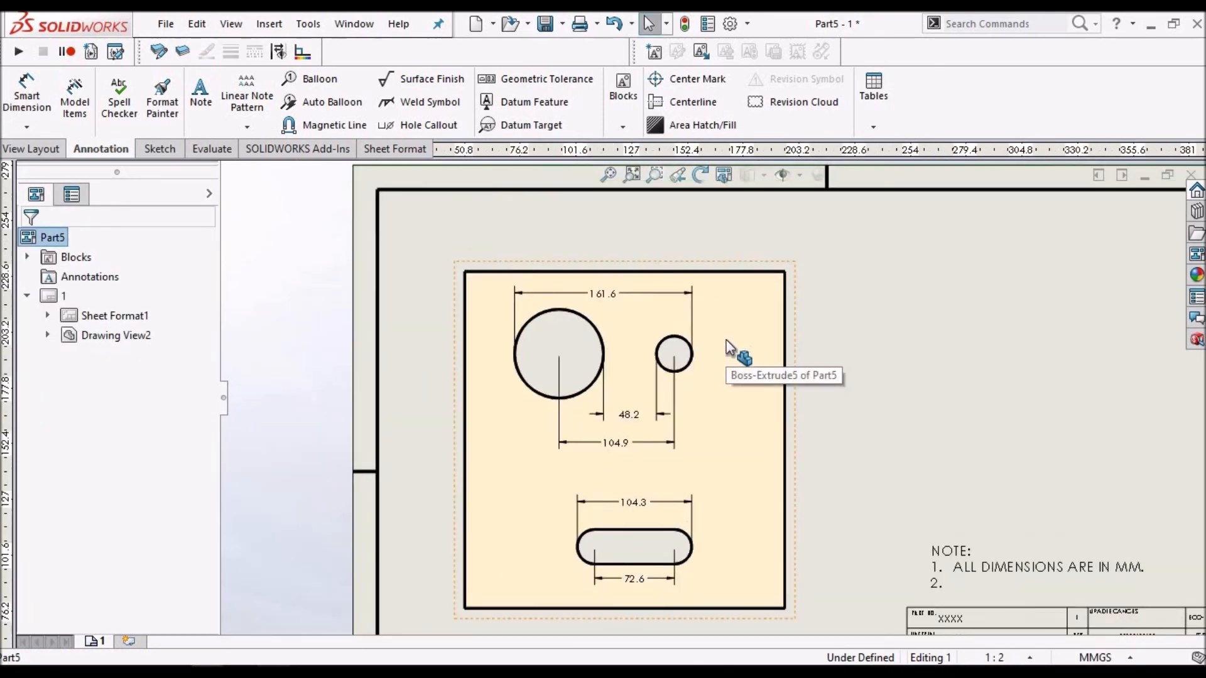